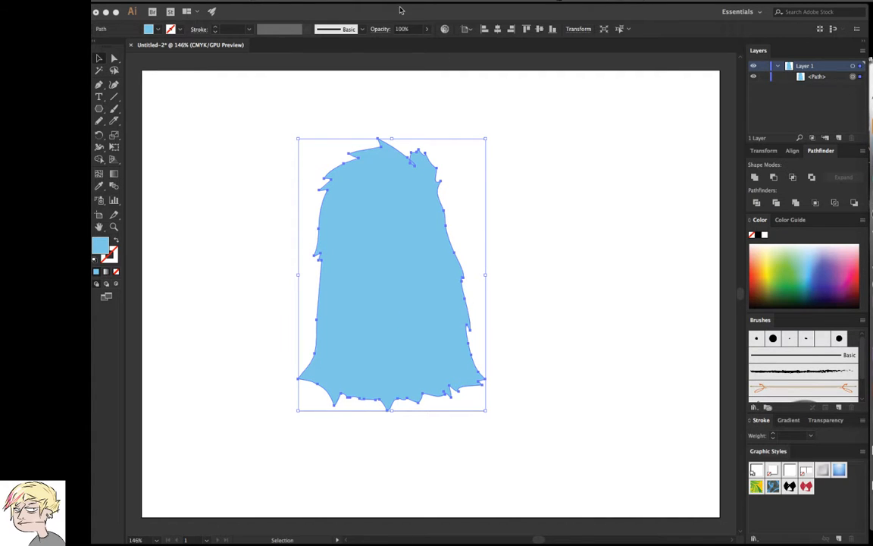
Show the Appearance panel for the selected blue furry shape
key("shift+F6")
left_click(366, 8)
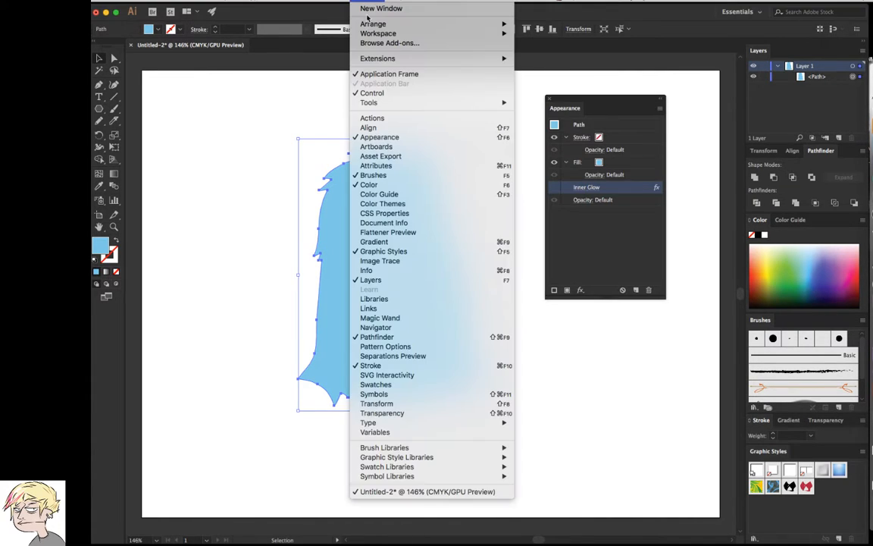
left_click(631, 242)
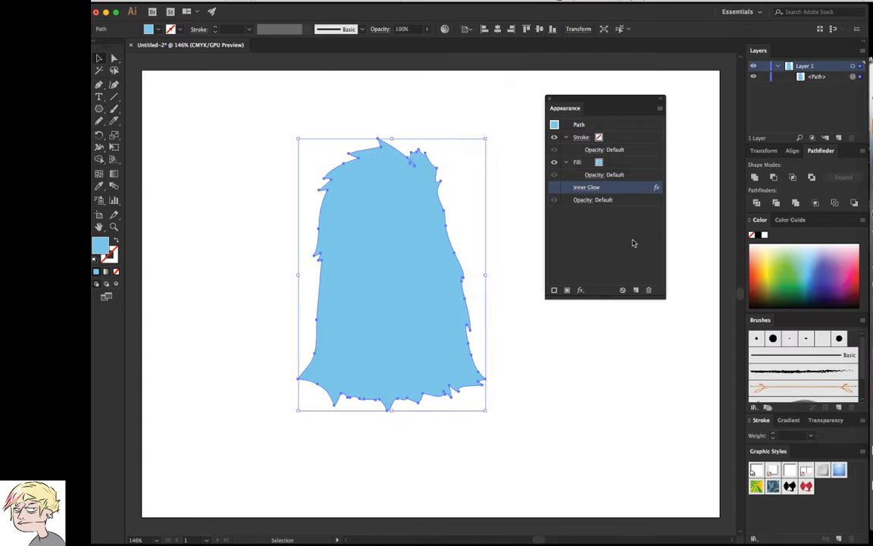
Start a Drop Shadow effect from the Stylize effects on the blue shape and turn on its preview
left_click(581, 289)
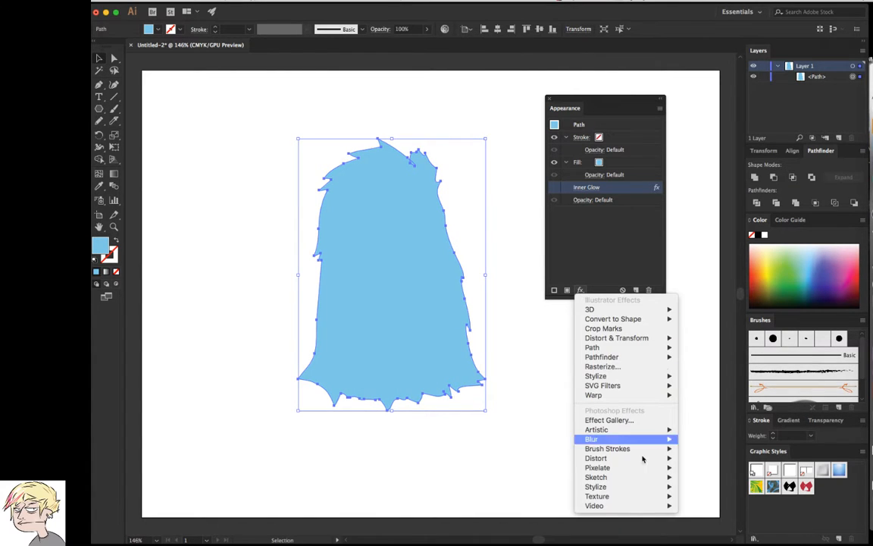
mouse_move(624, 488)
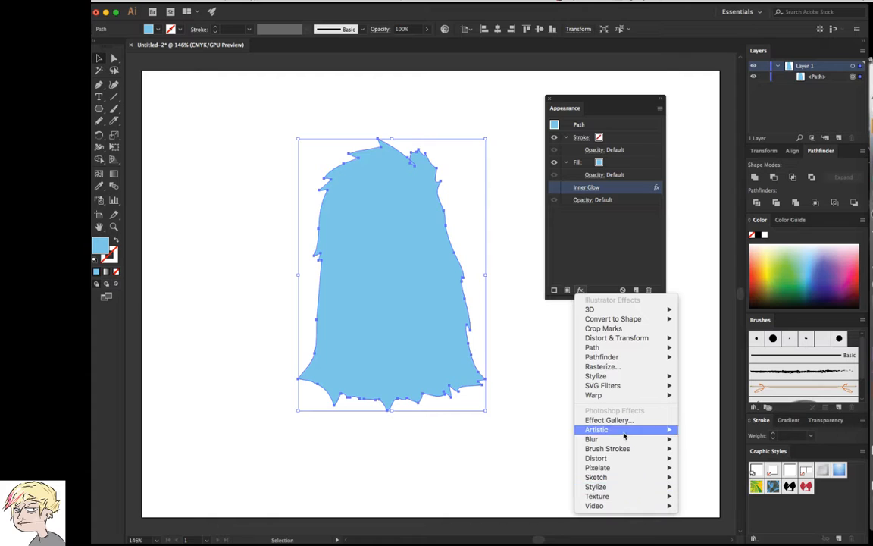
mouse_move(618, 381)
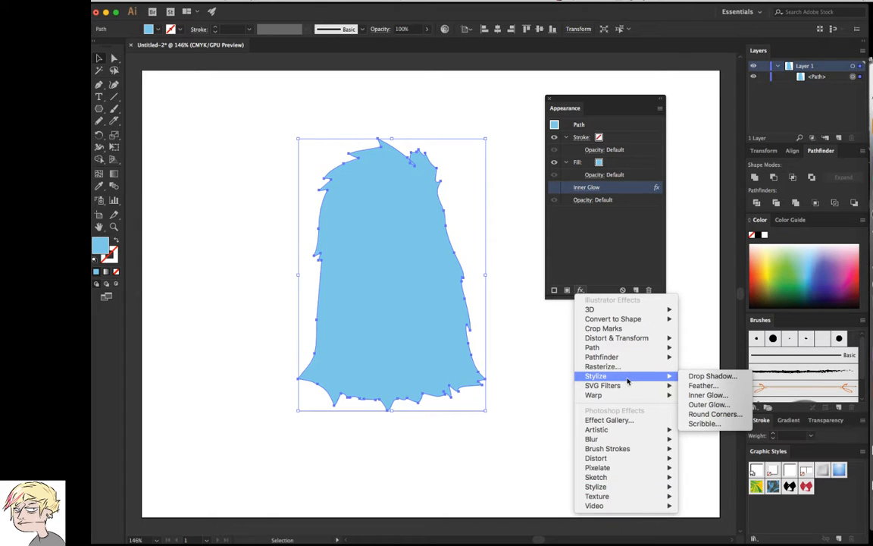
left_click(712, 376)
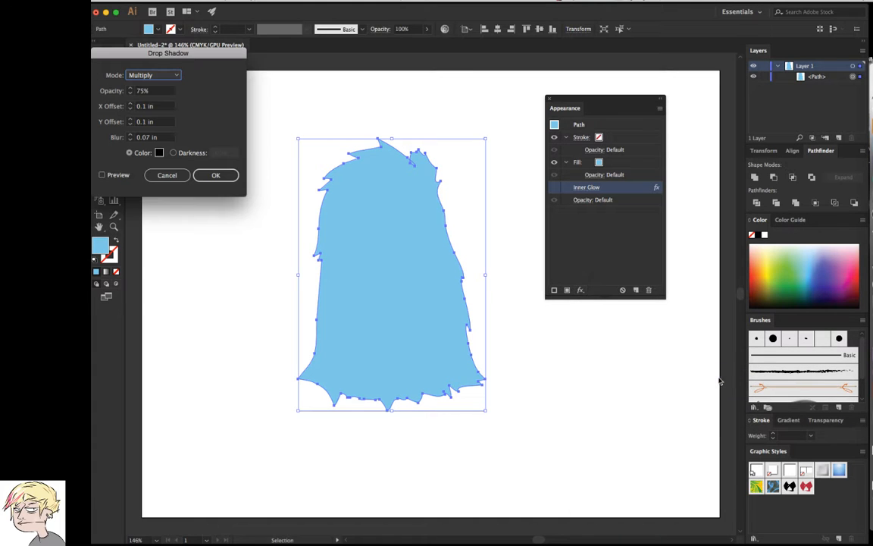
left_click_drag(204, 54, 624, 317)
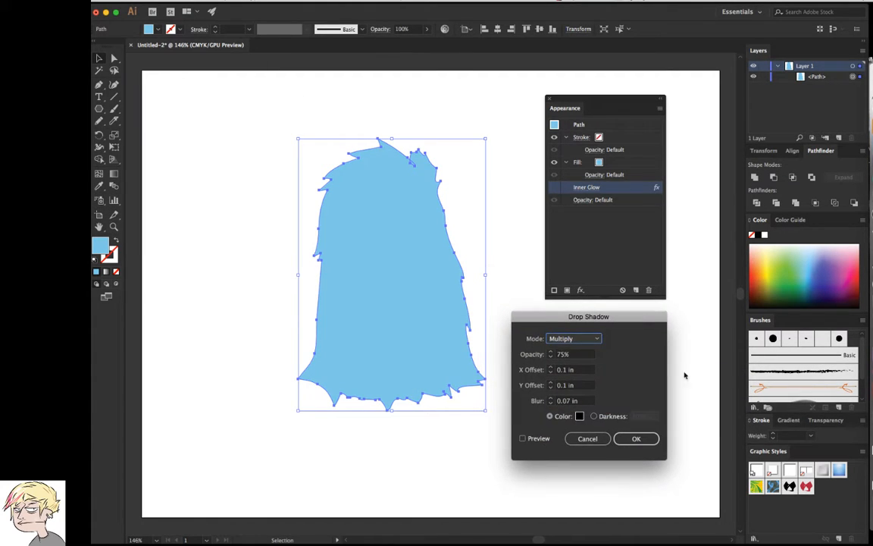
left_click(521, 438)
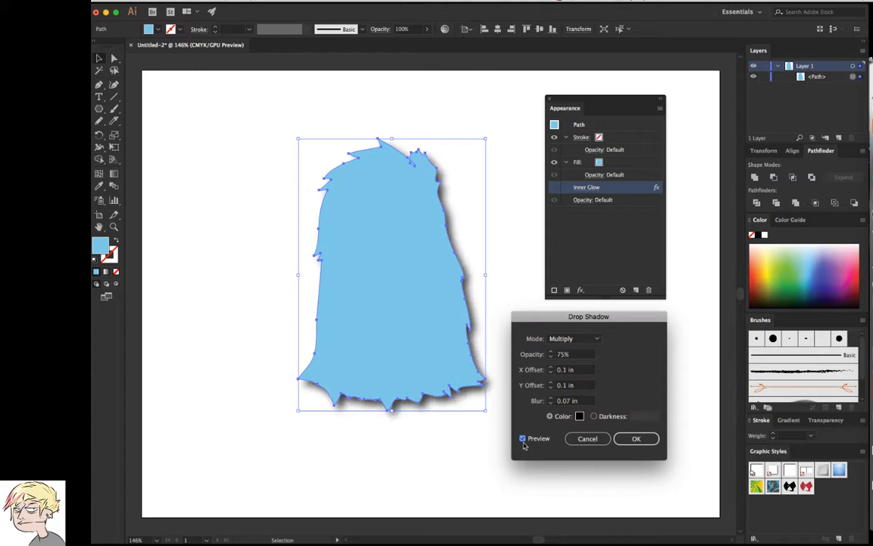
Increase the drop shadow's Y offset to 0.5 in and its X offset to 0.7 in
left_click(552, 382)
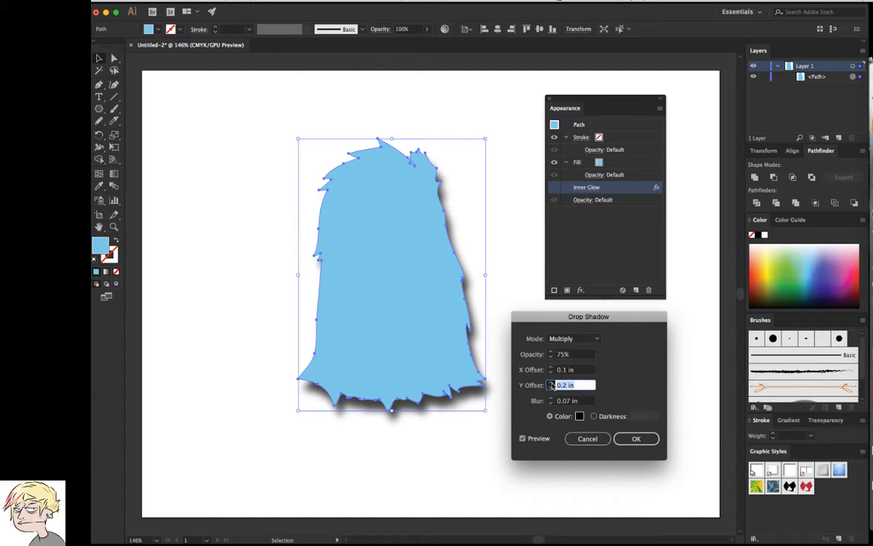
left_click(552, 383)
left_click(552, 382)
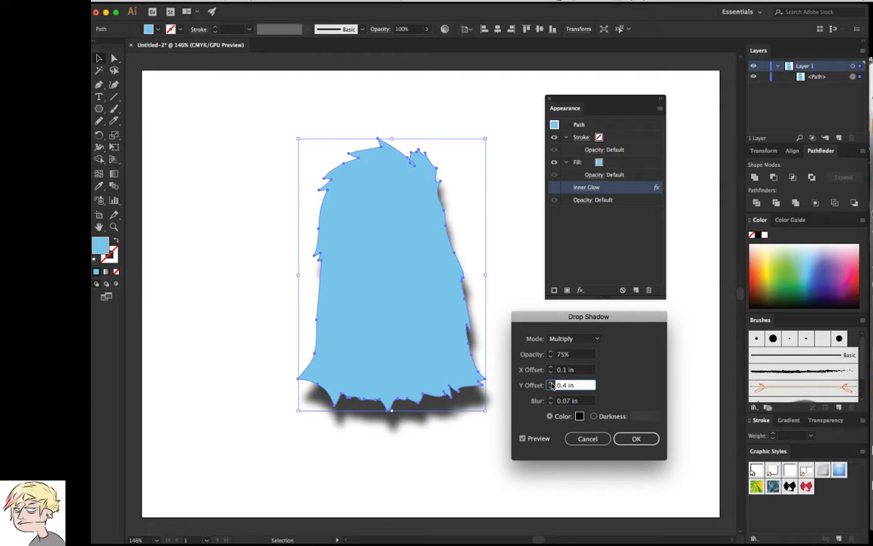
left_click(552, 383)
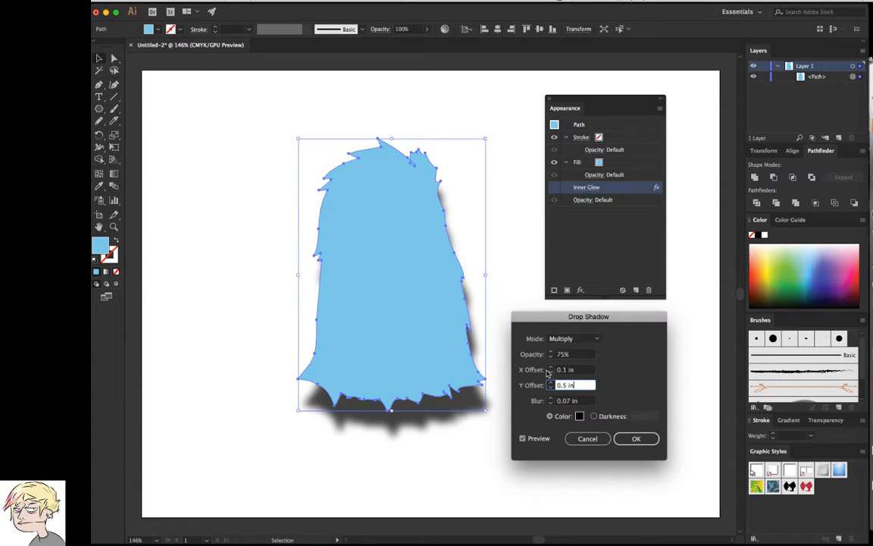
left_click(551, 368)
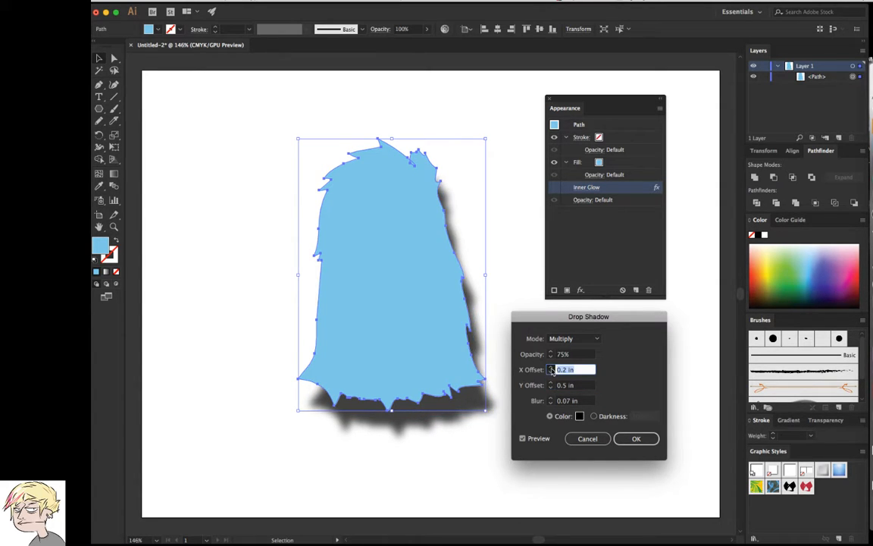
left_click(551, 367)
left_click(551, 368)
left_click(551, 367)
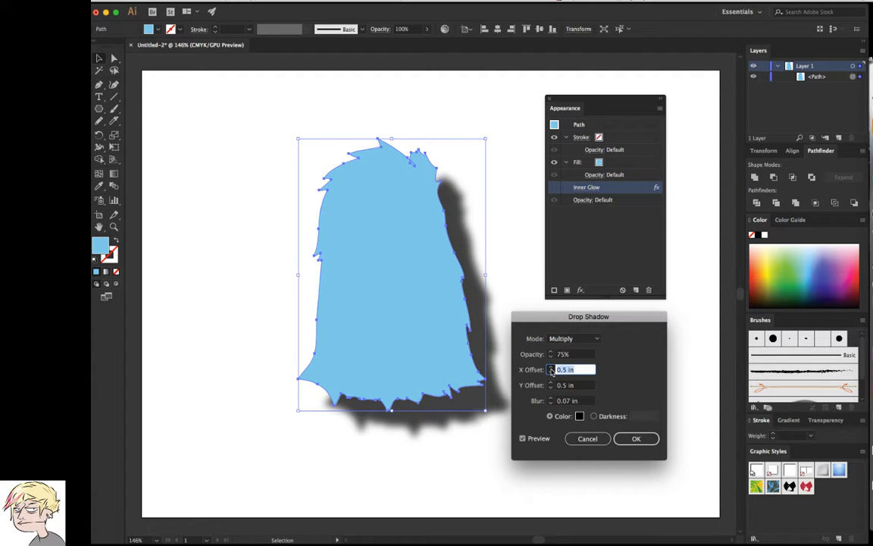
left_click(551, 367)
left_click(551, 367)
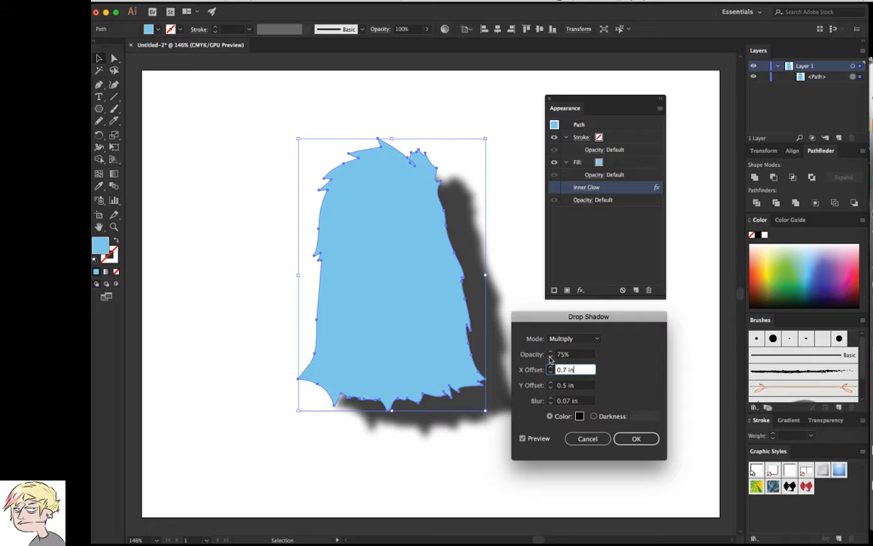
Lower the shadow's opacity to 60% and try blur values of 1 in and 2 in
left_click(551, 358)
left_click(551, 358)
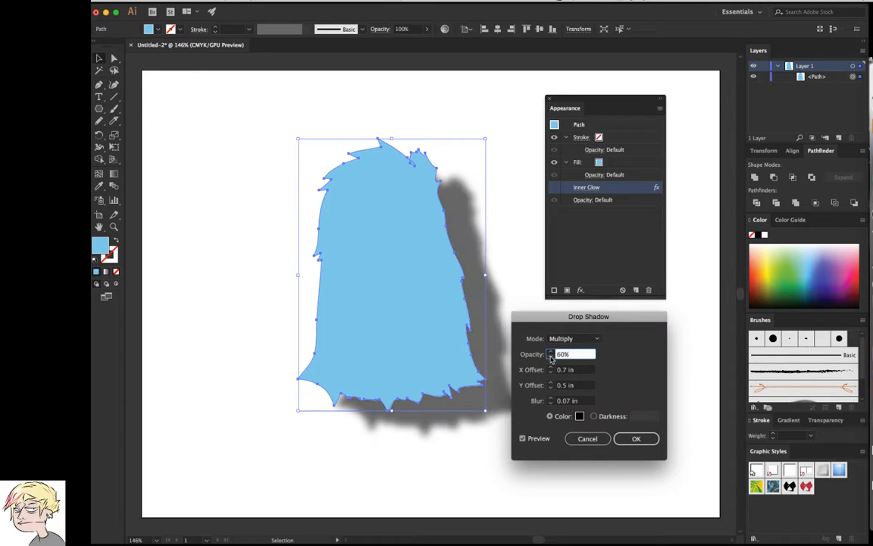
left_click(551, 402)
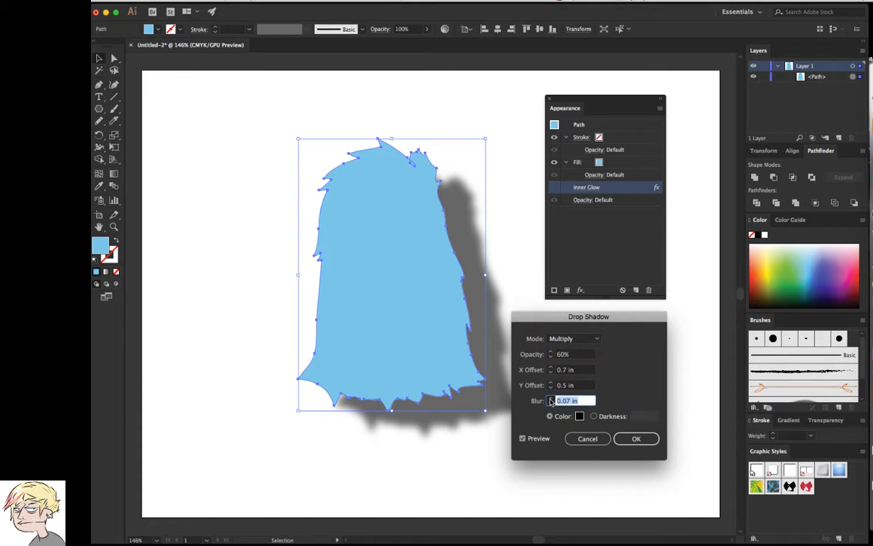
type("1")
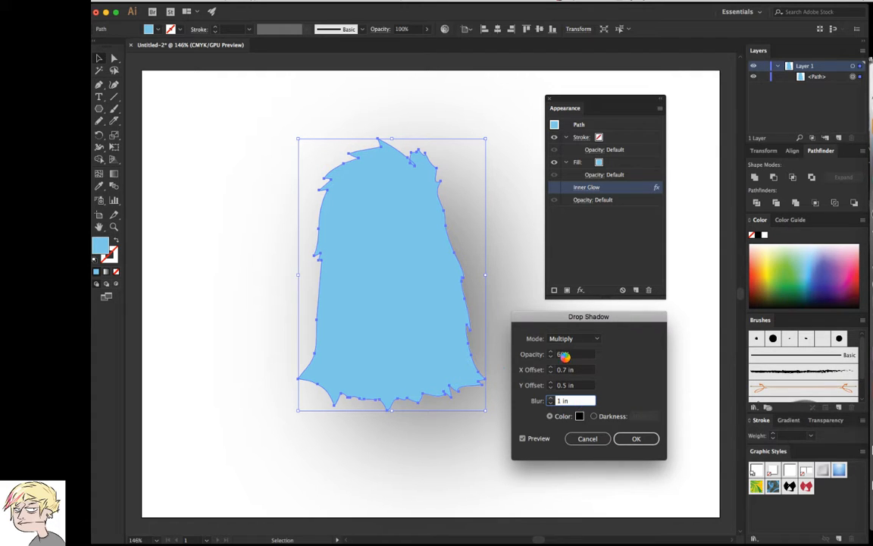
key("Up")
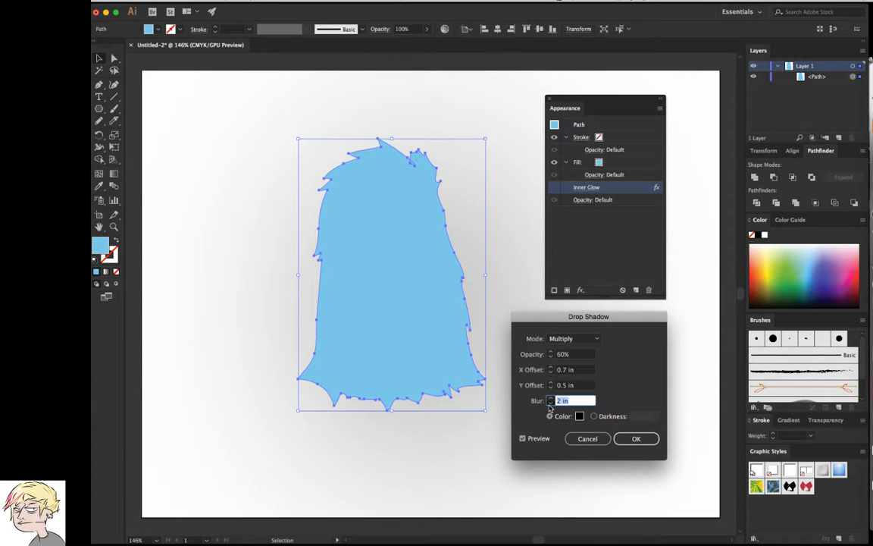
Reduce the drop shadow's blur to 0.2 in
left_click(550, 403)
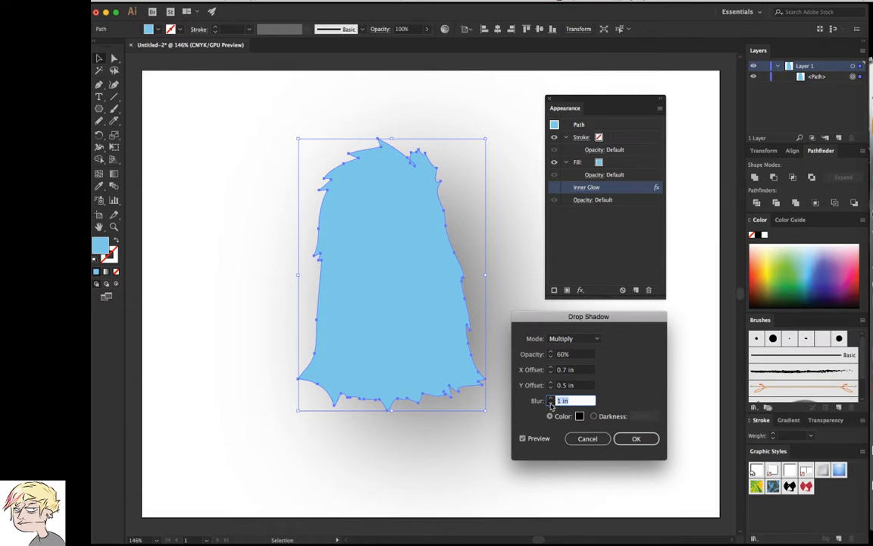
left_click(551, 404)
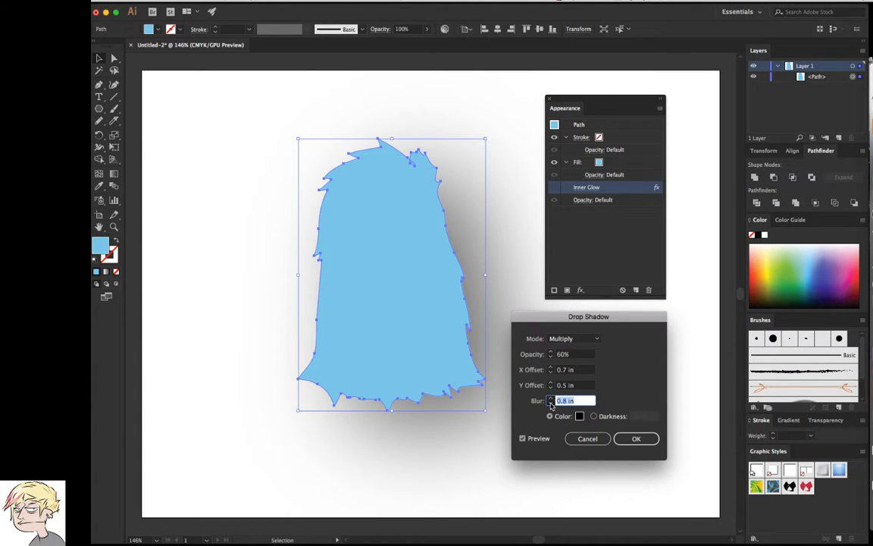
left_click(551, 404)
left_click(550, 404)
left_click(551, 404)
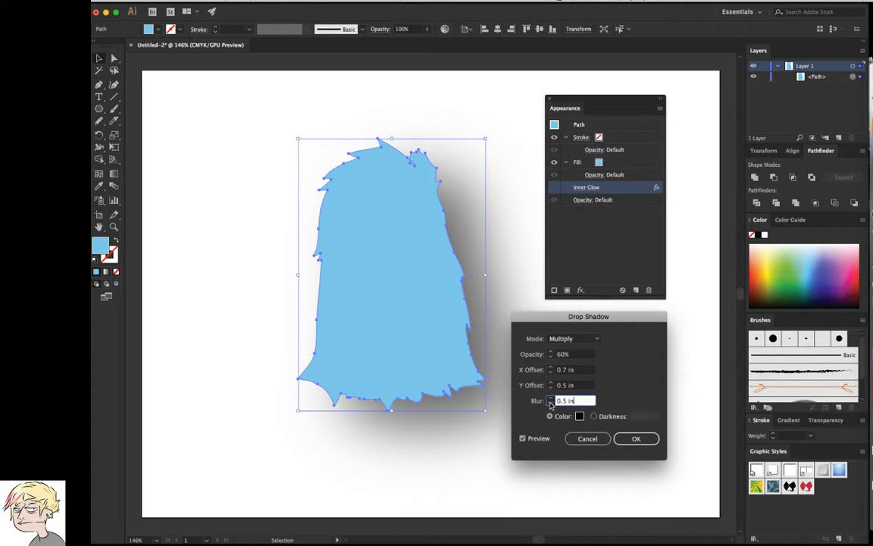
left_click(551, 404)
left_click(551, 404)
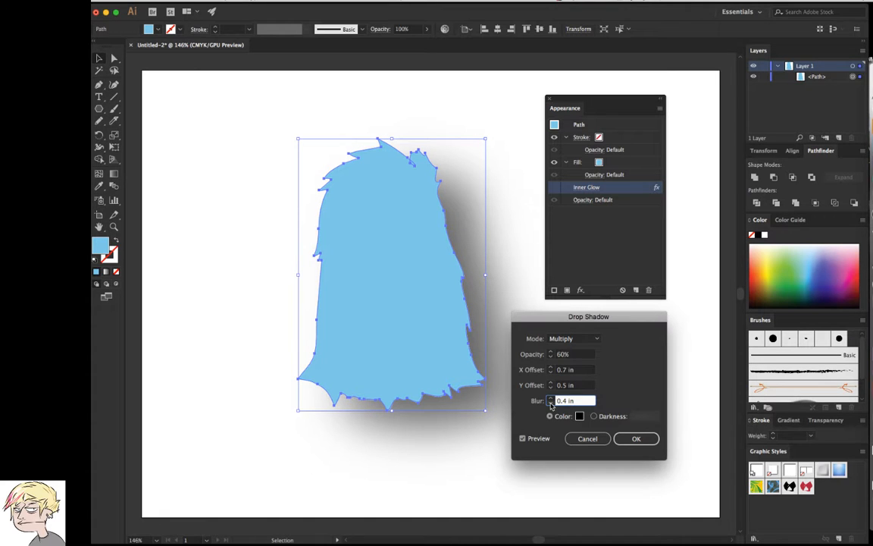
left_click(551, 403)
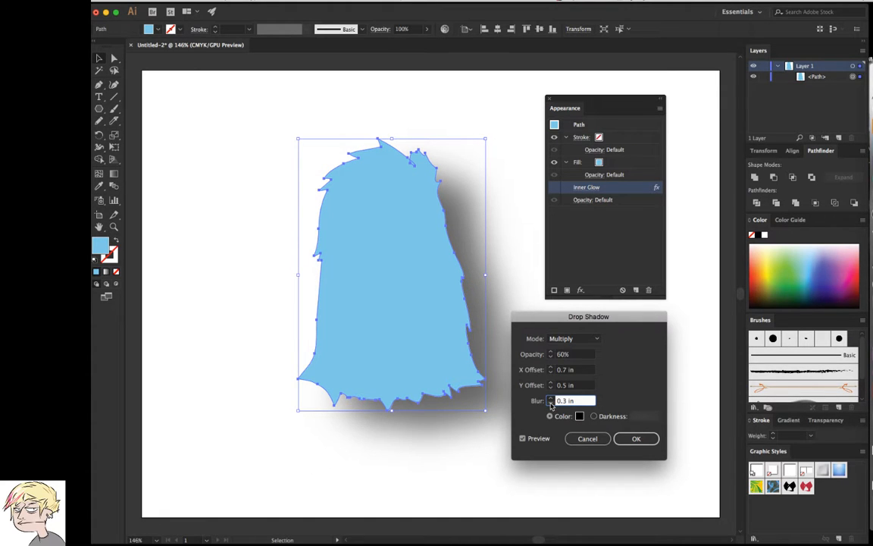
left_click(551, 404)
left_click(551, 404)
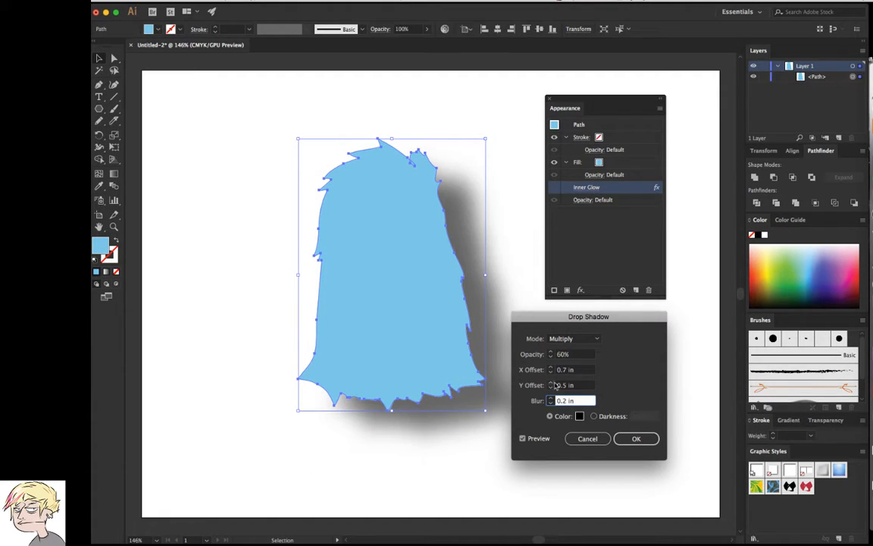
Reduce the drop shadow's Y offset and X offset to 0.3 in each
left_click(551, 387)
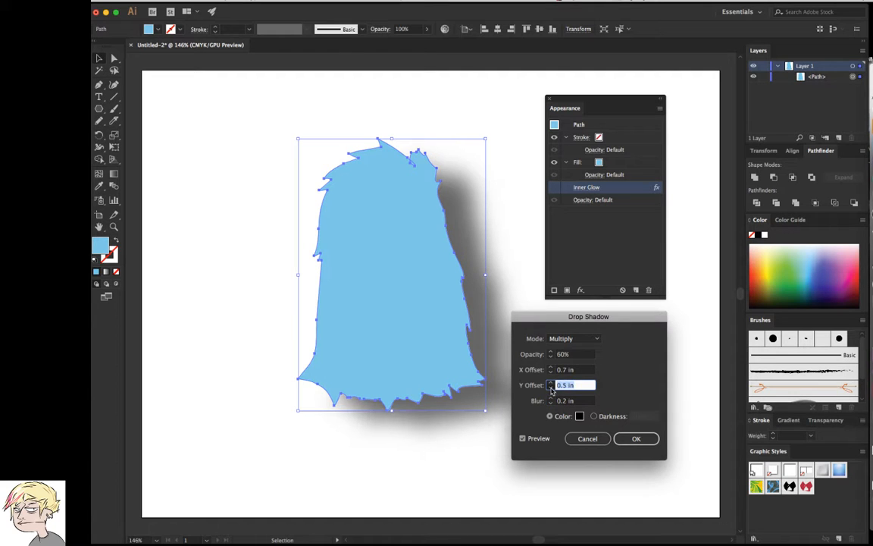
left_click(551, 387)
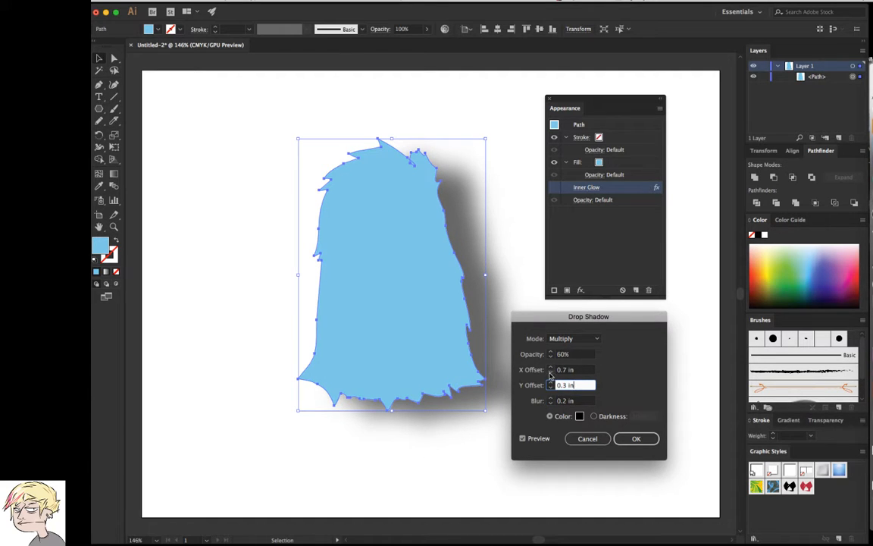
left_click(551, 372)
left_click(551, 372)
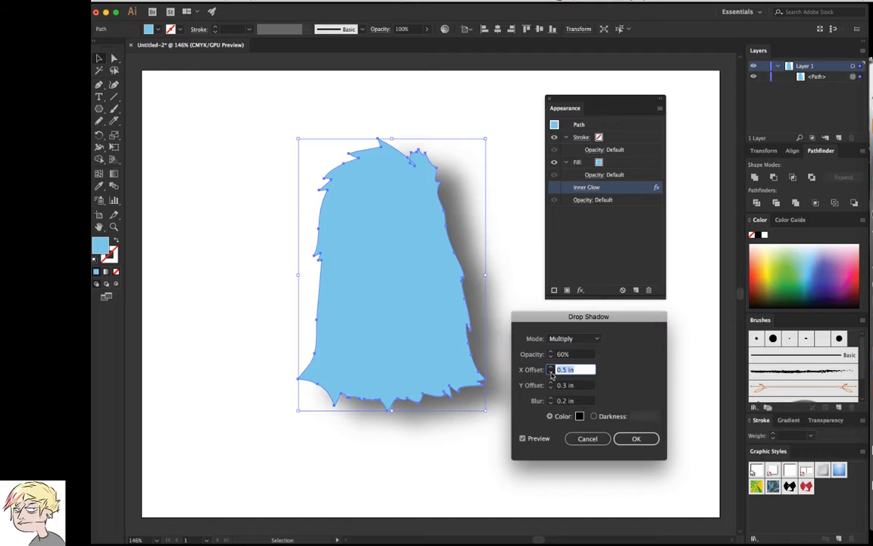
left_click(551, 372)
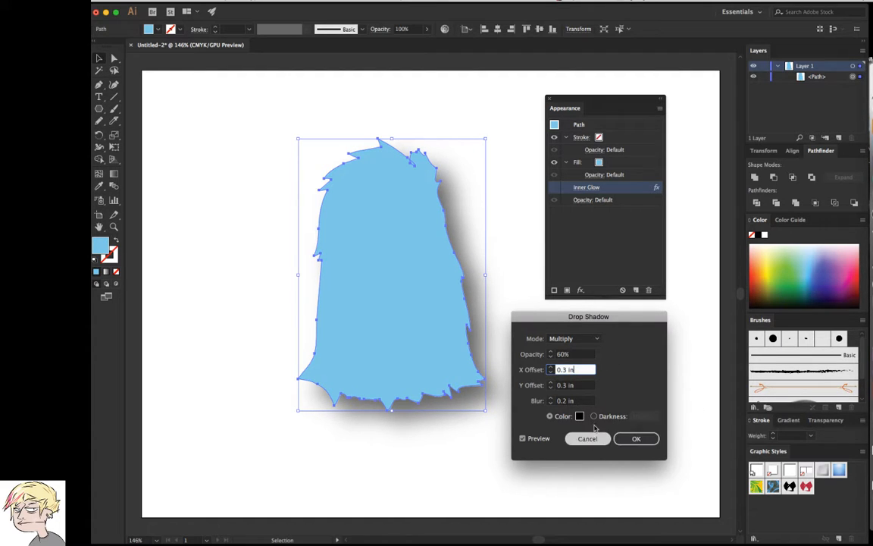
Try the red C90940 as the drop shadow's color
left_click(580, 416)
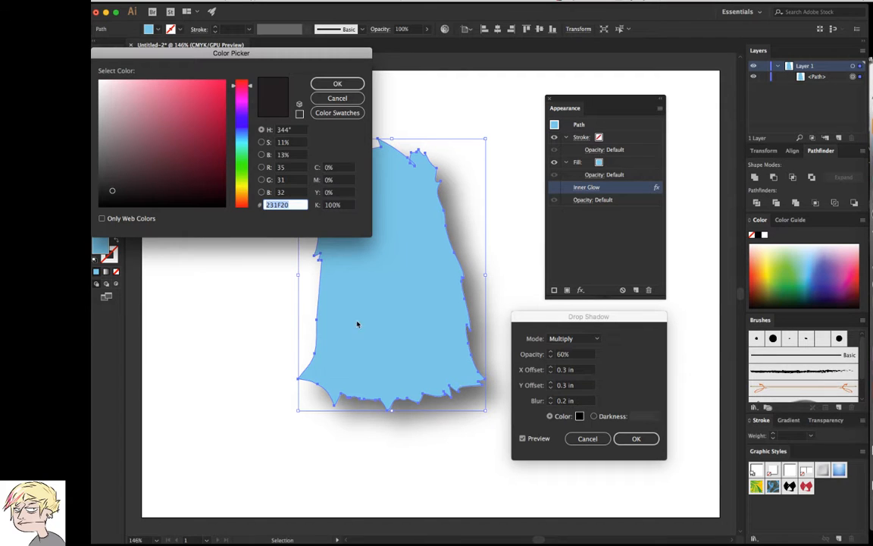
type("C90940")
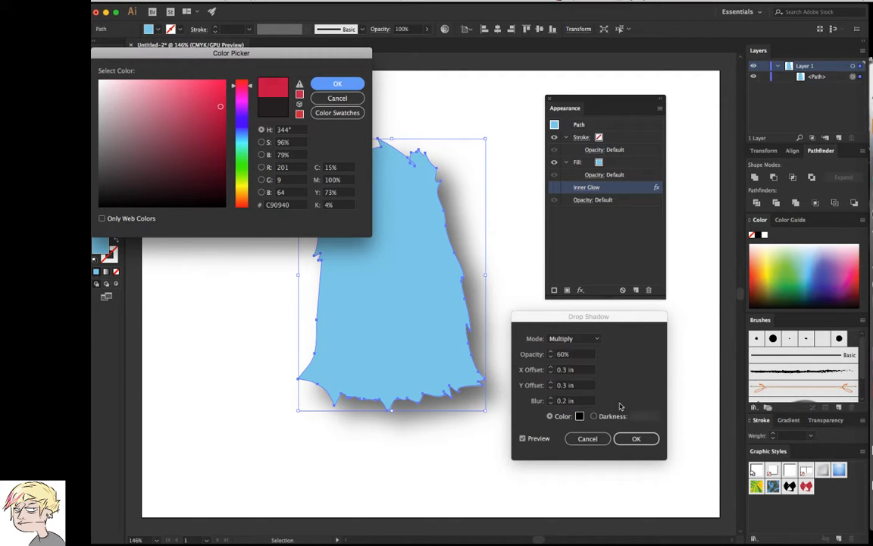
key("Return")
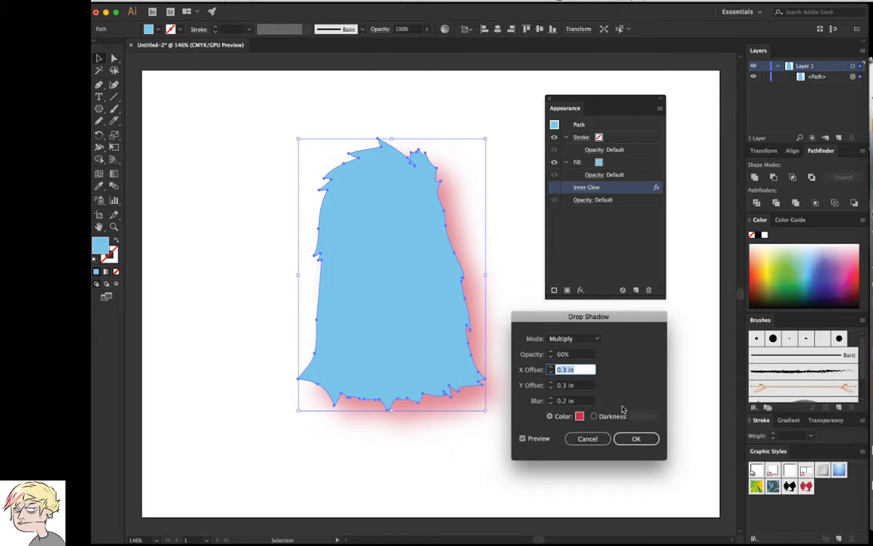
Set the drop shadow's color to the near-black 210A12 and apply the effect
left_click(579, 416)
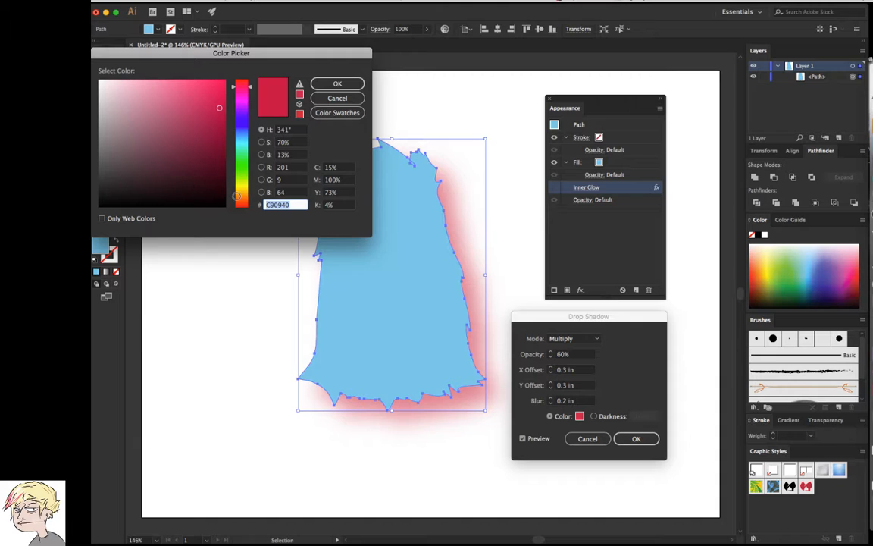
left_click(187, 190)
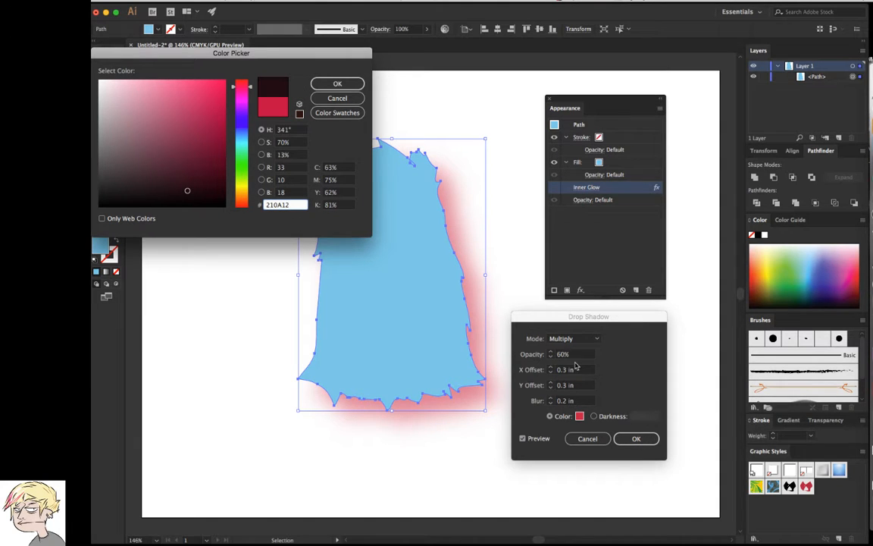
left_click(344, 86)
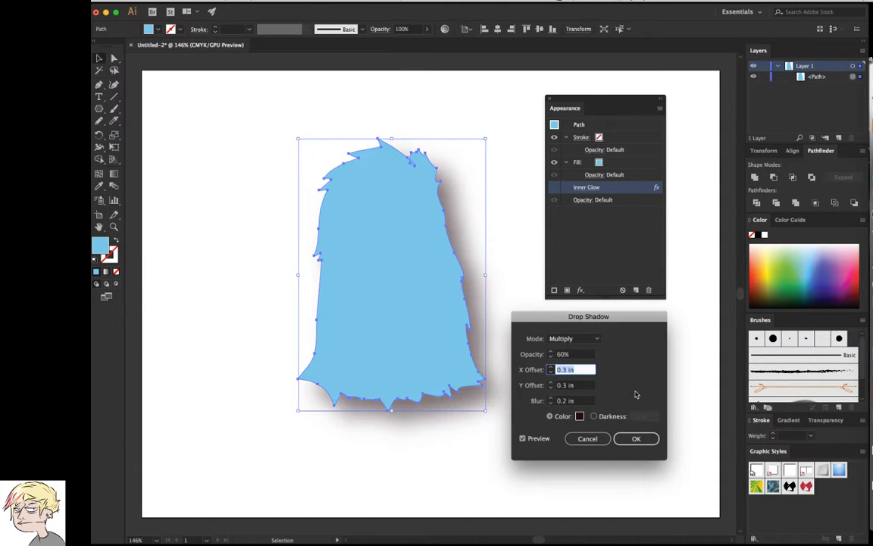
left_click(636, 439)
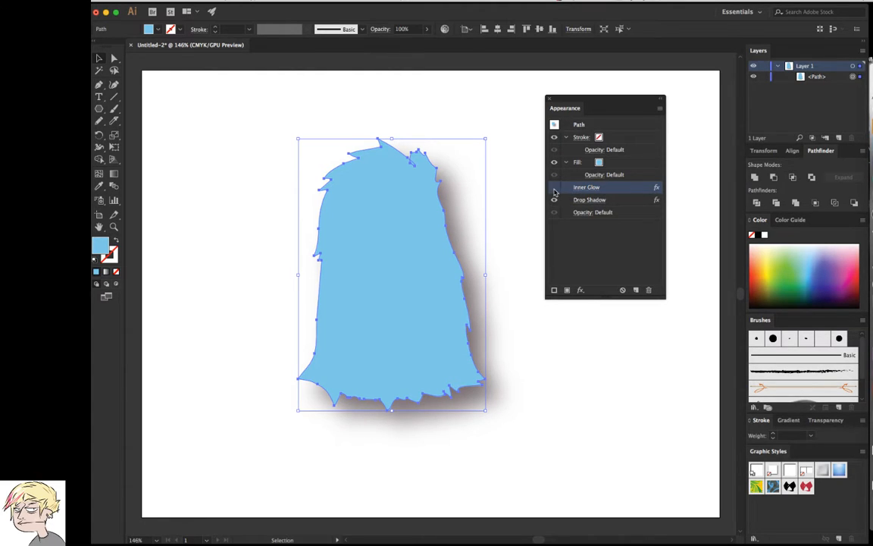
Show the Inner Glow effect and try it below the Drop Shadow in the effect order before returning it above
left_click(554, 189)
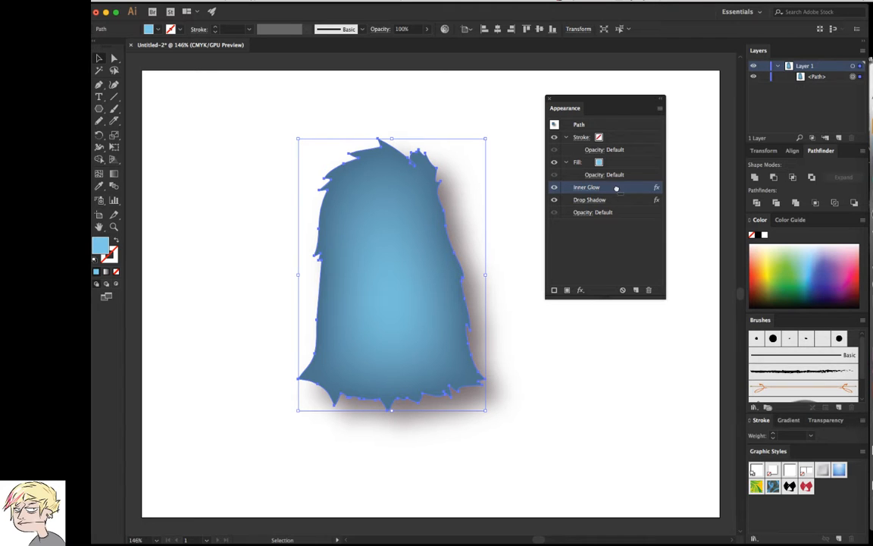
left_click_drag(616, 202, 615, 205)
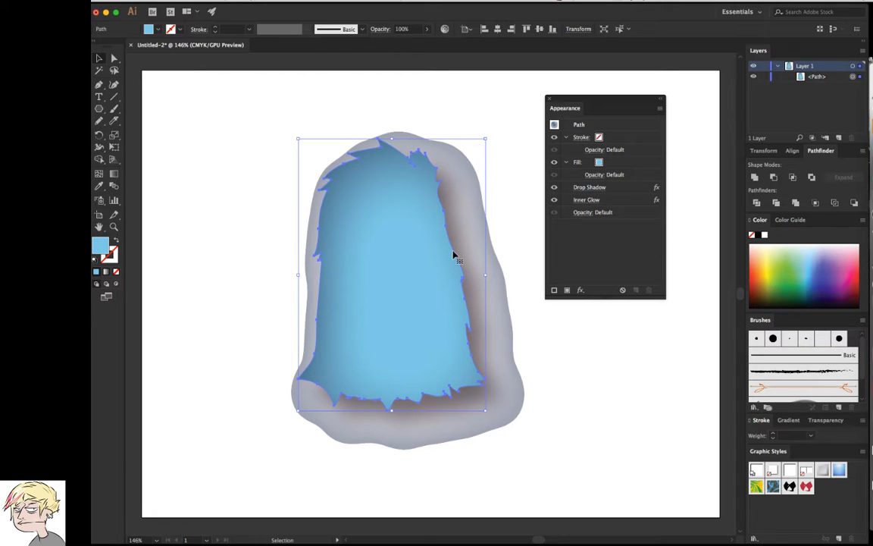
left_click(620, 200)
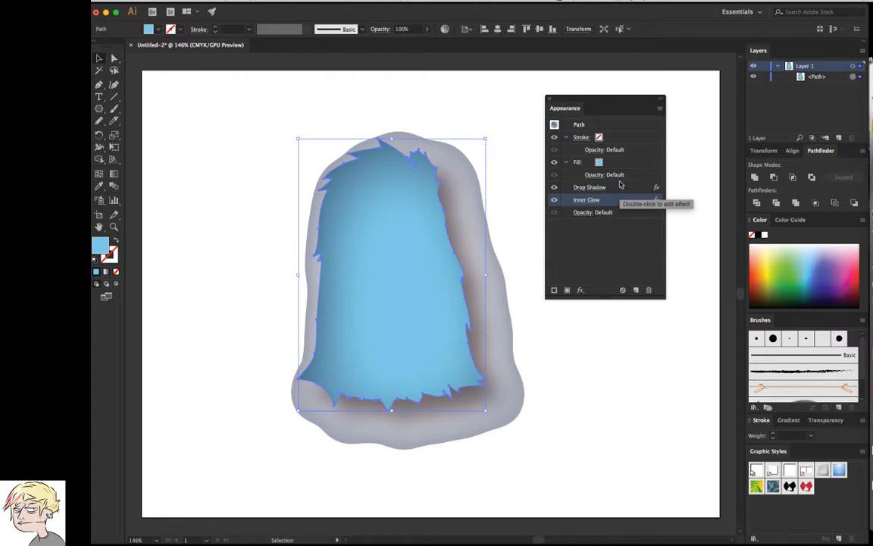
left_click(631, 178)
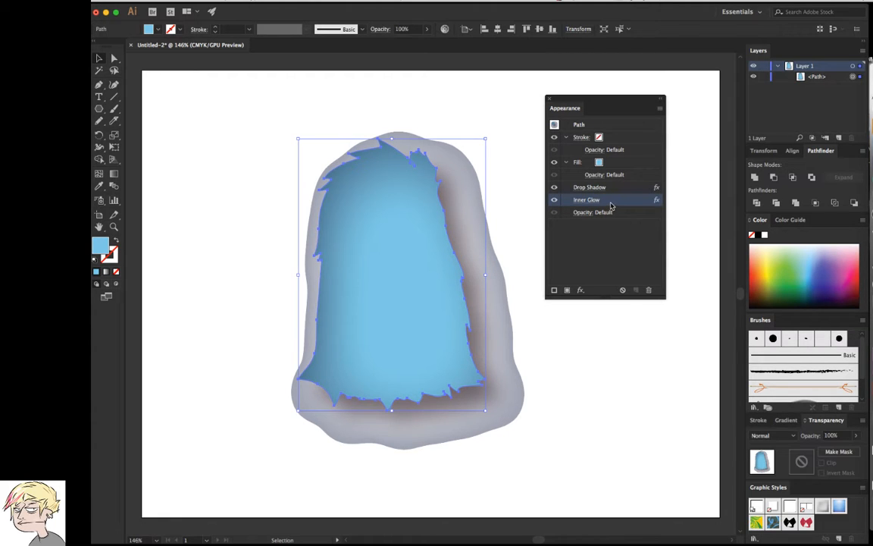
left_click_drag(609, 202, 614, 182)
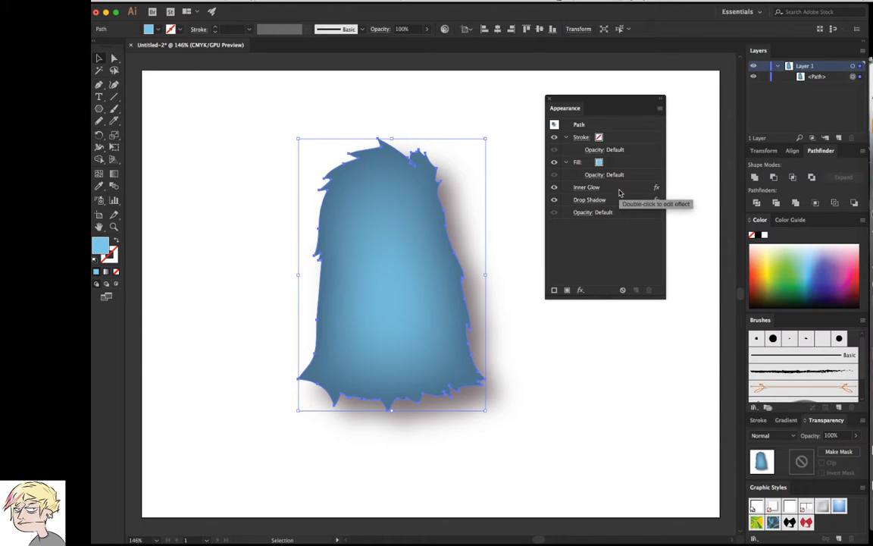
Hide the Drop Shadow and Inner Glow effects on the blue shape
left_click(581, 291)
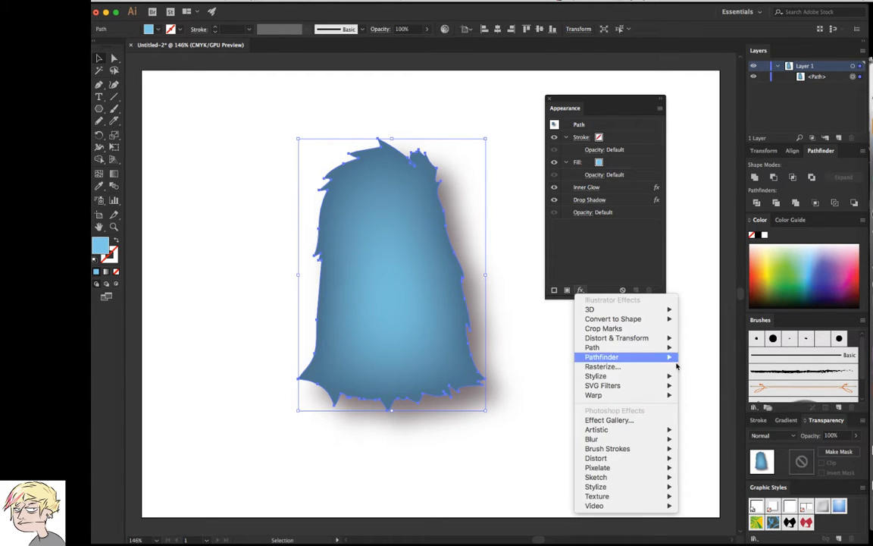
left_click(592, 245)
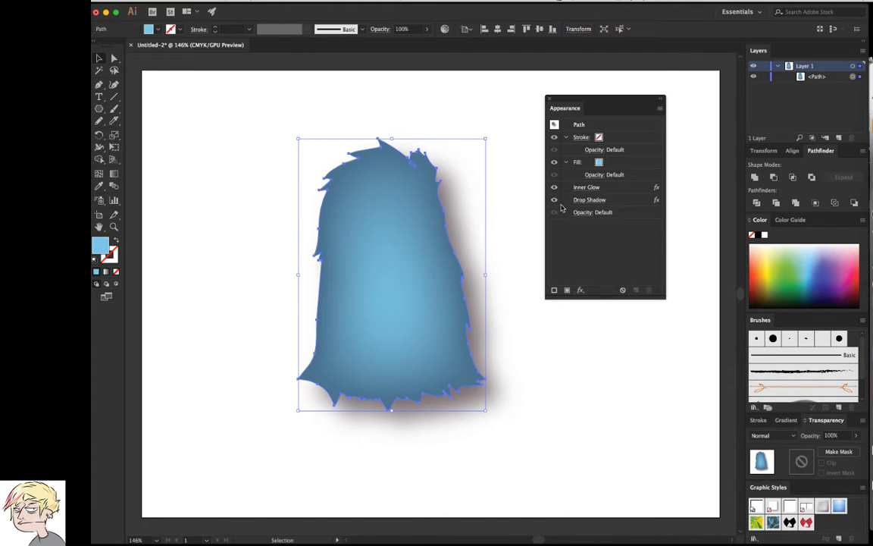
left_click(553, 201)
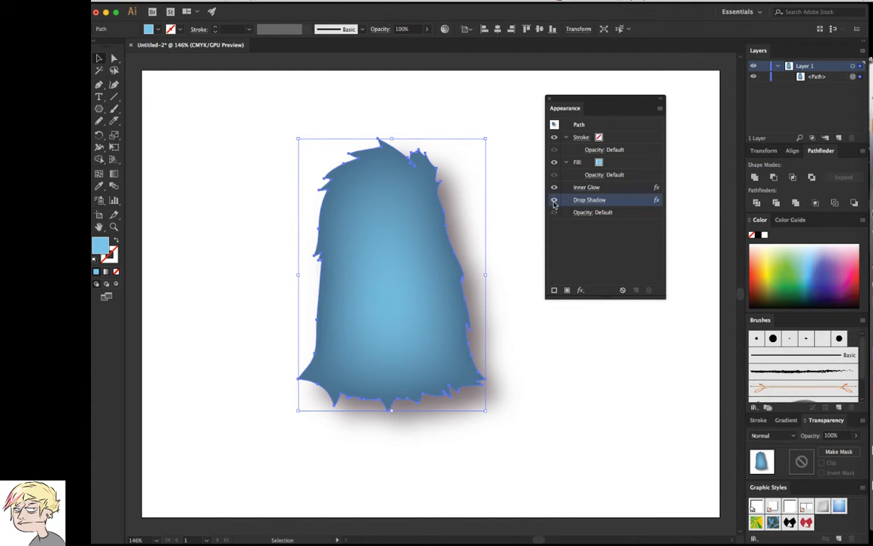
left_click(553, 187)
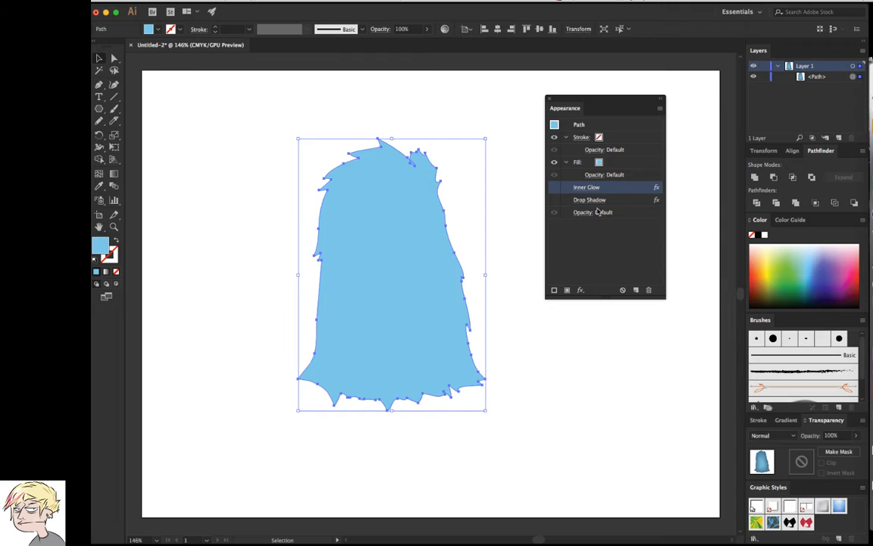
Start a Stylize Outer Glow effect on the blue shape with its blending mode set to Multiply
left_click(581, 291)
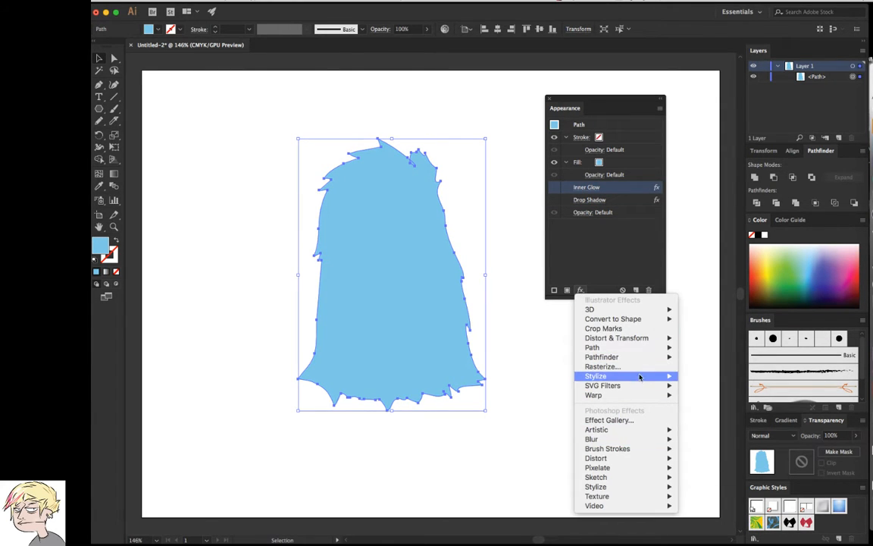
mouse_move(621, 386)
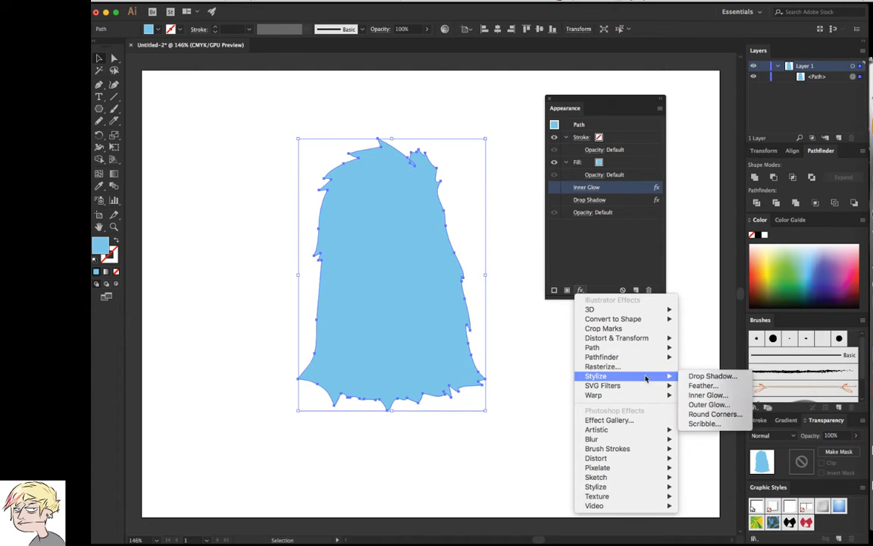
left_click(708, 405)
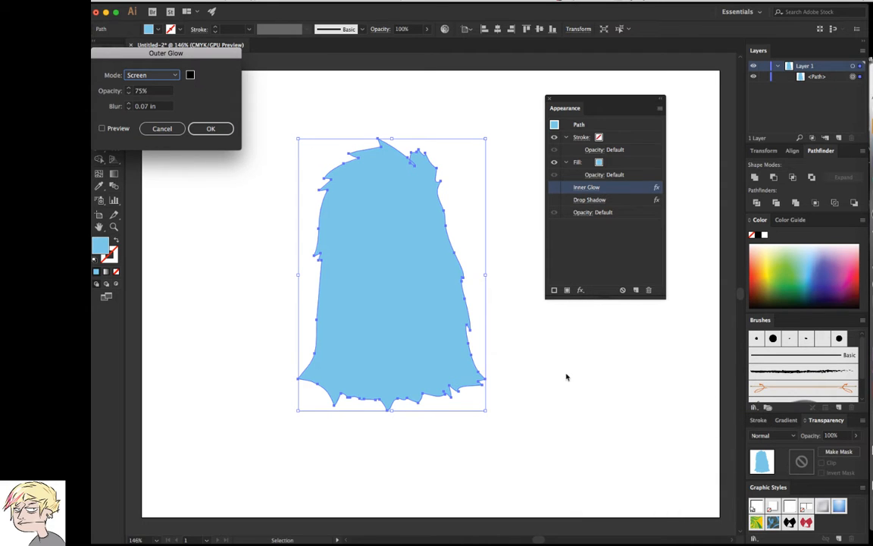
left_click(159, 73)
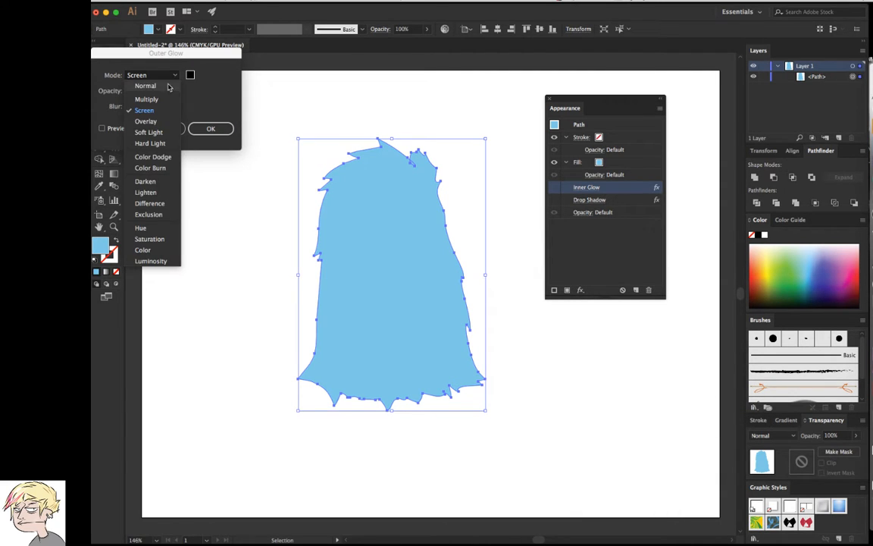
left_click(156, 100)
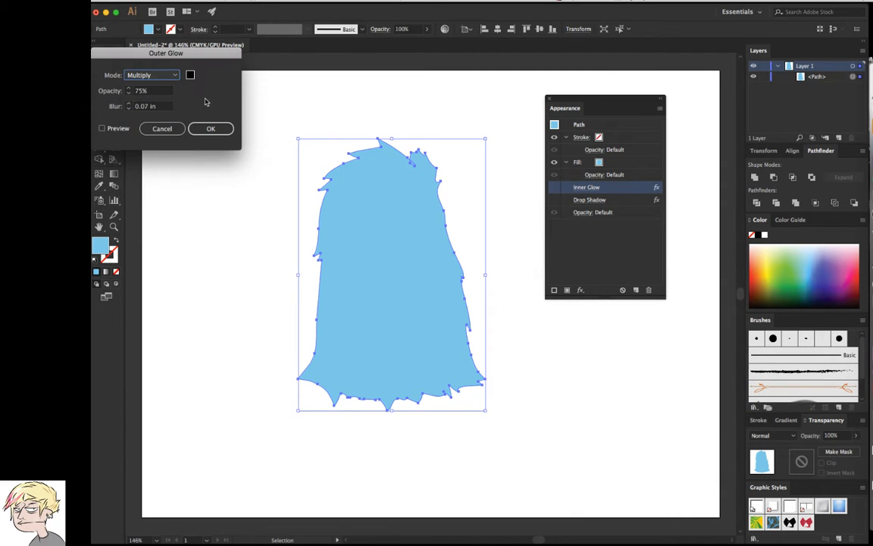
Raise the outer glow's blur to 0.5 in and turn on its preview
left_click(129, 106)
left_click(128, 105)
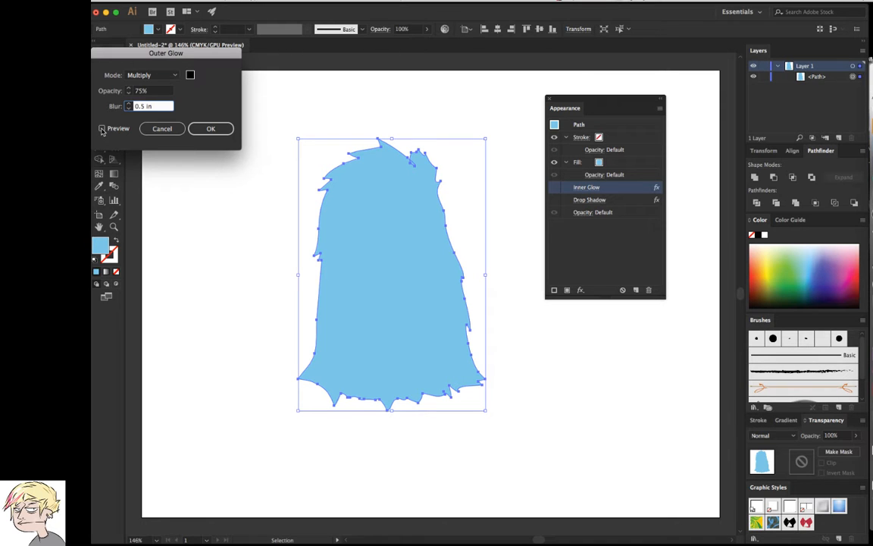
left_click(103, 129)
key("space")
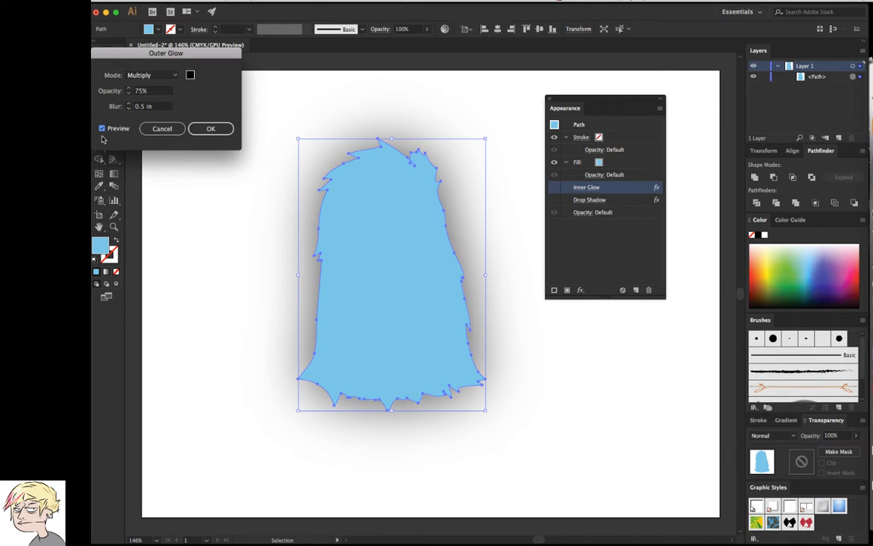
Reduce the outer glow's blur to 0.1 in and apply the effect
left_click(130, 111)
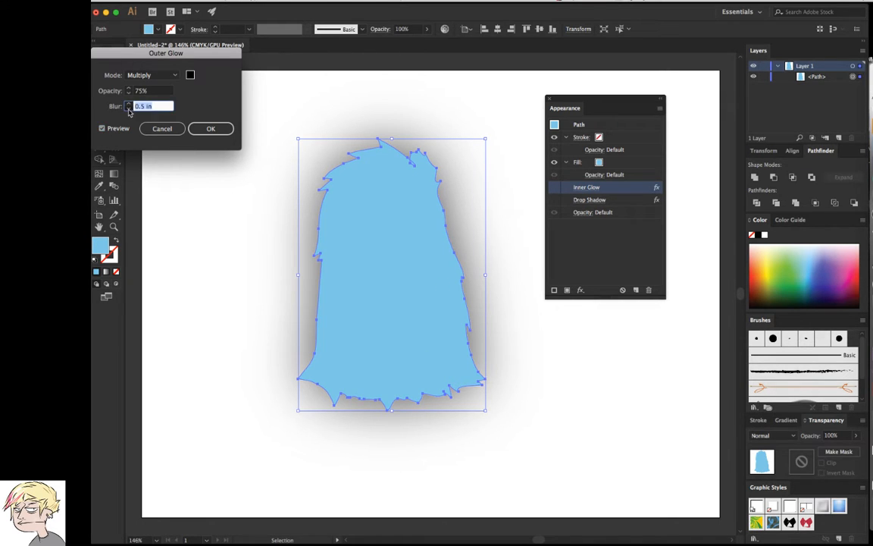
left_click(129, 109)
left_click(130, 111)
left_click(130, 111)
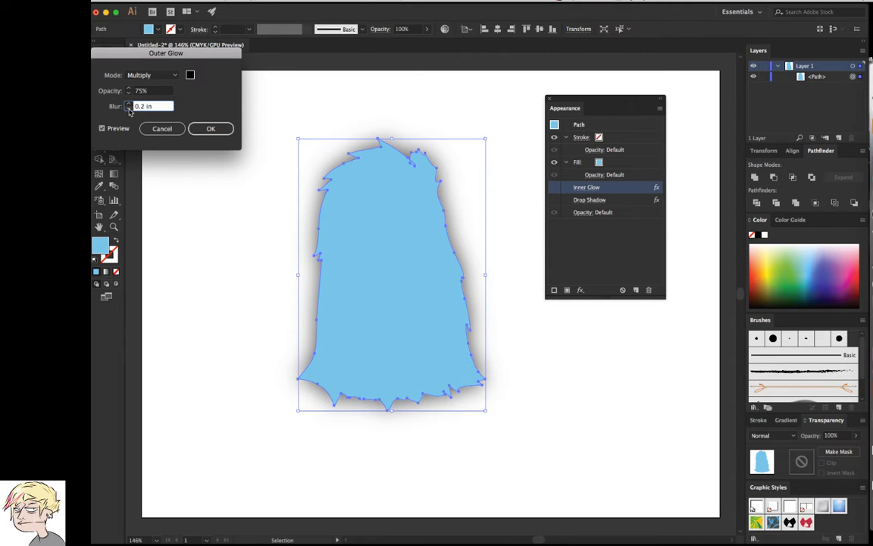
left_click(129, 110)
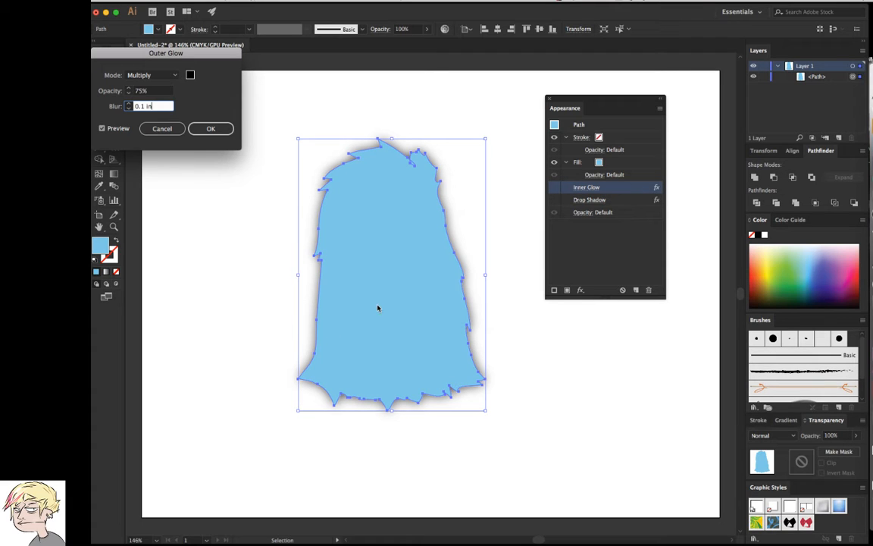
left_click(211, 128)
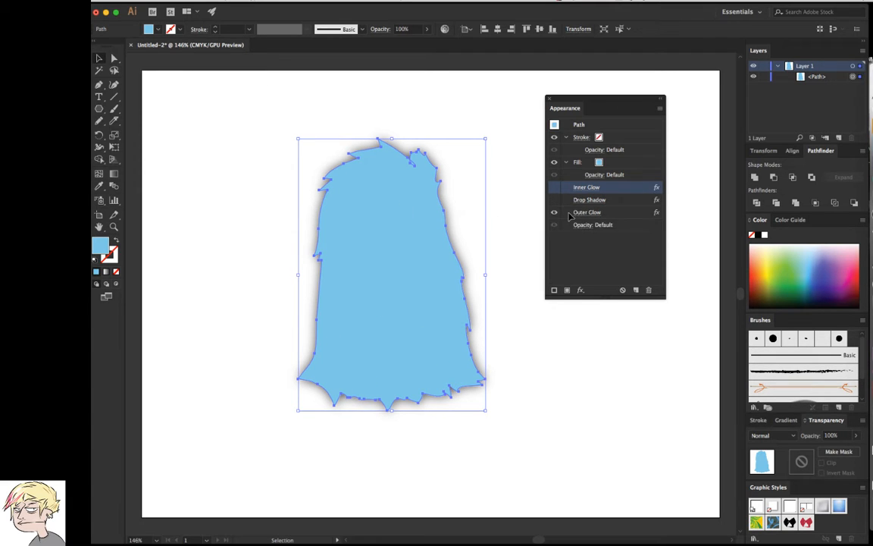
Hide the Outer Glow and apply a Stylize Feather effect with a 0.4 in radius, previewing it first
left_click(554, 213)
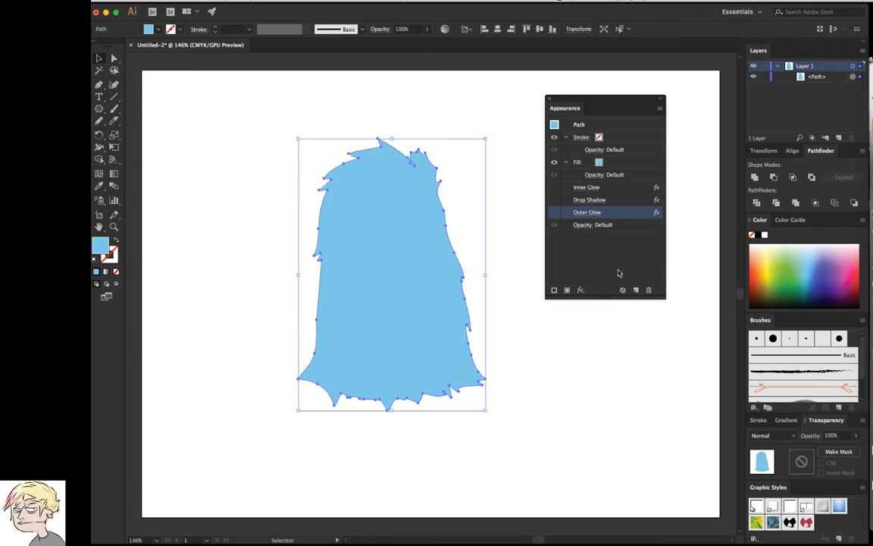
left_click(580, 291)
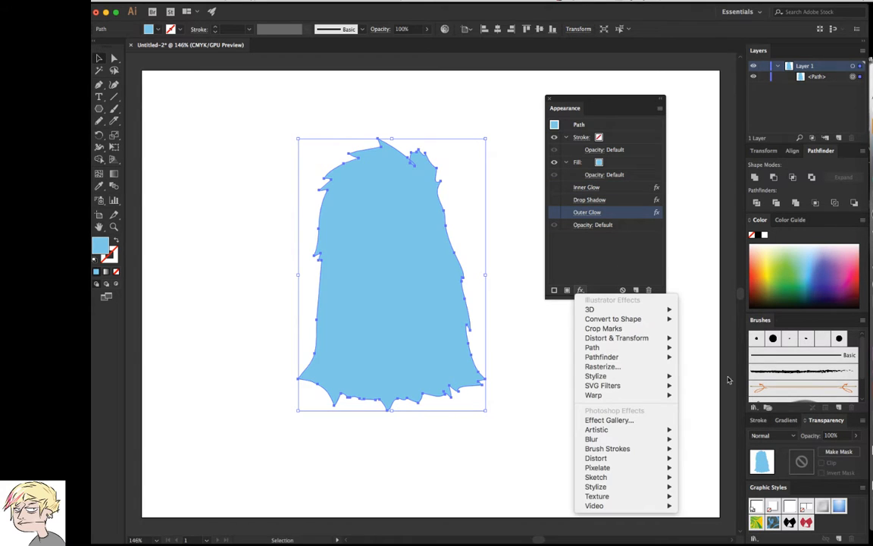
mouse_move(656, 357)
mouse_move(645, 376)
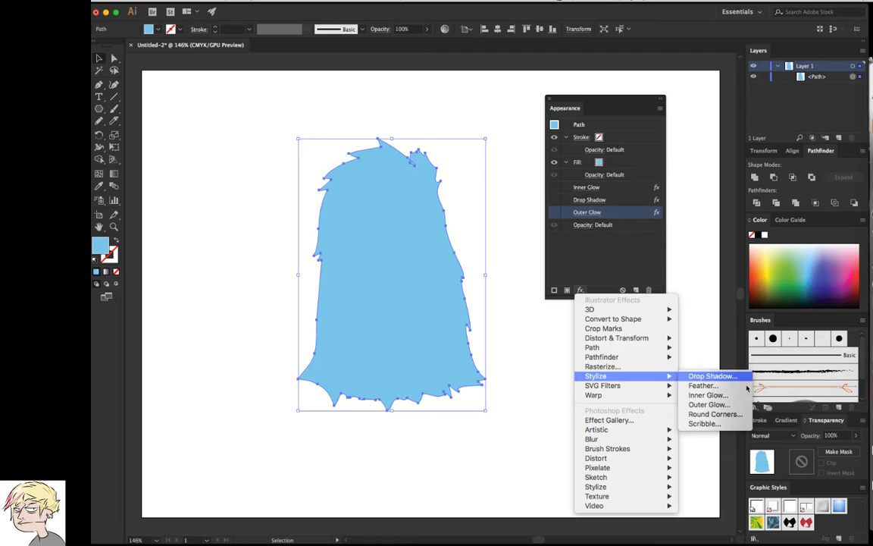
left_click(705, 387)
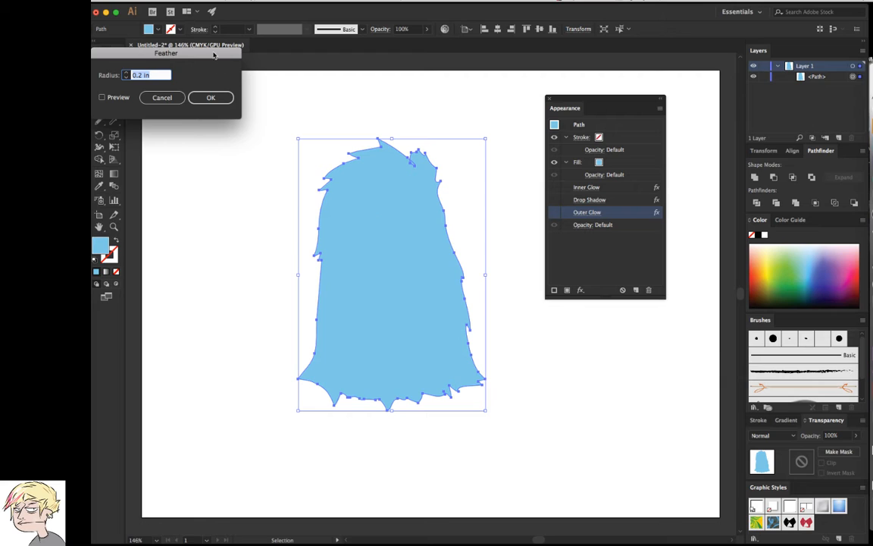
left_click_drag(216, 52, 649, 357)
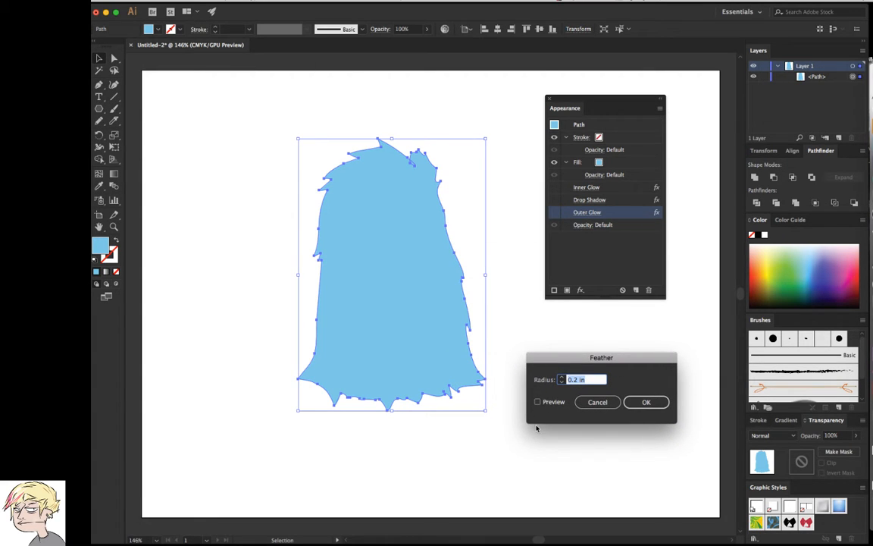
left_click(562, 377)
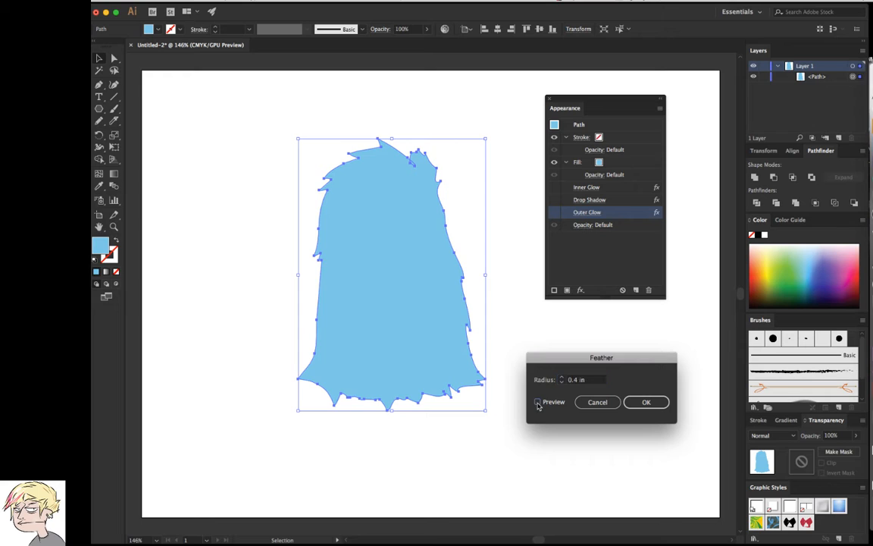
left_click(537, 402)
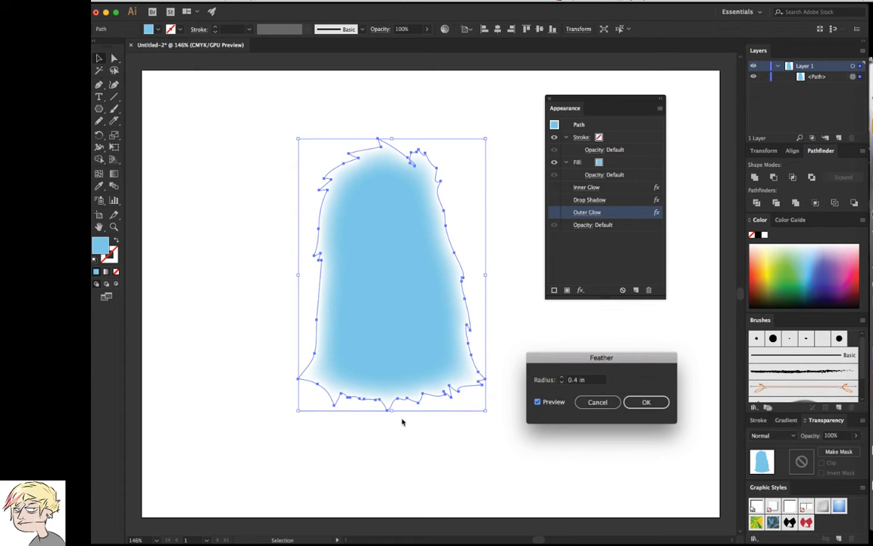
left_click(656, 401)
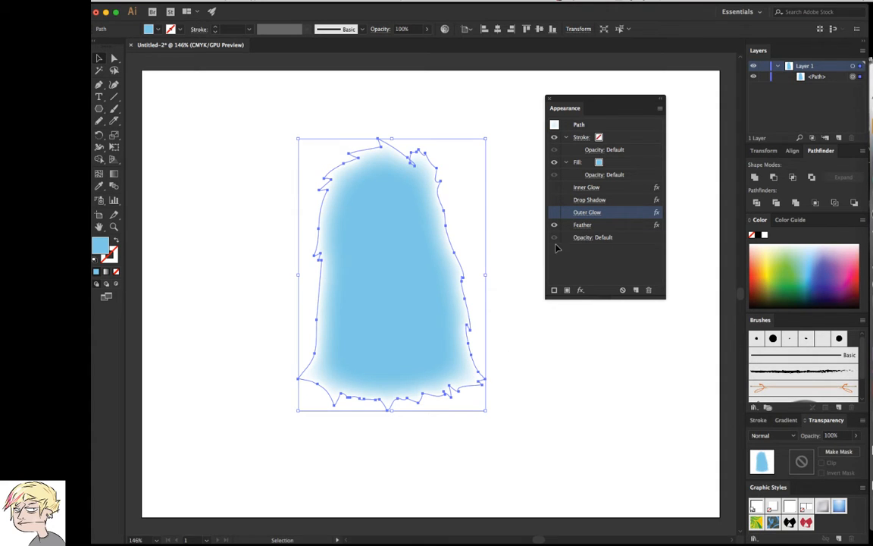
Show the Outer Glow, Drop Shadow and Inner Glow effects, and move Feather above Inner Glow in the effect order
left_click(554, 212)
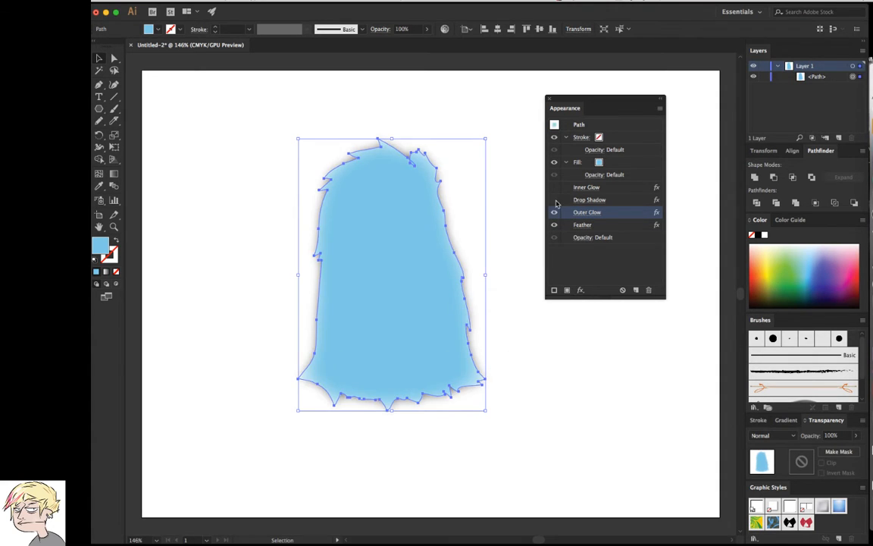
left_click(556, 200)
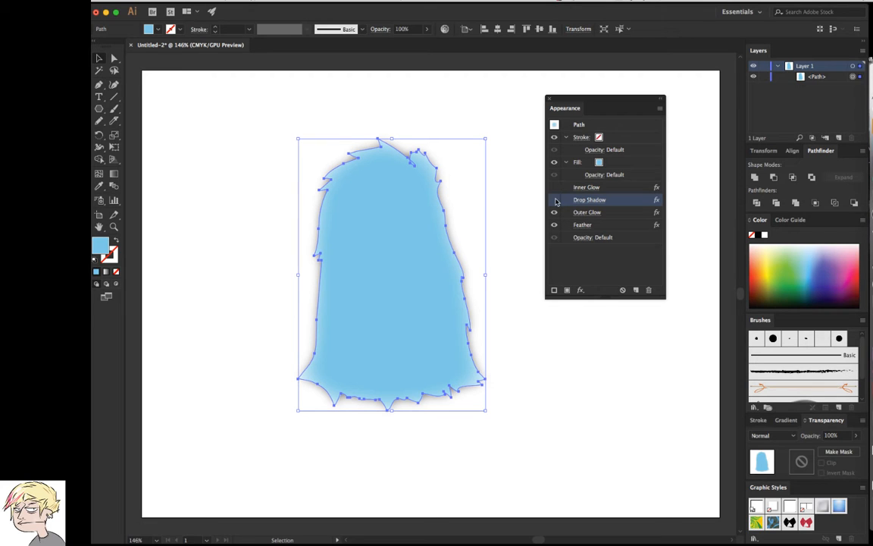
left_click(554, 199)
left_click(573, 188)
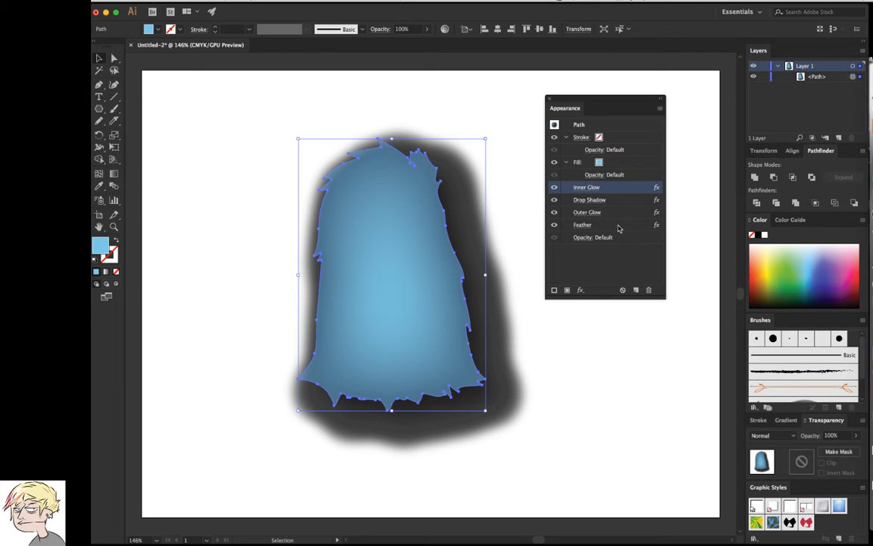
left_click_drag(618, 227, 622, 190)
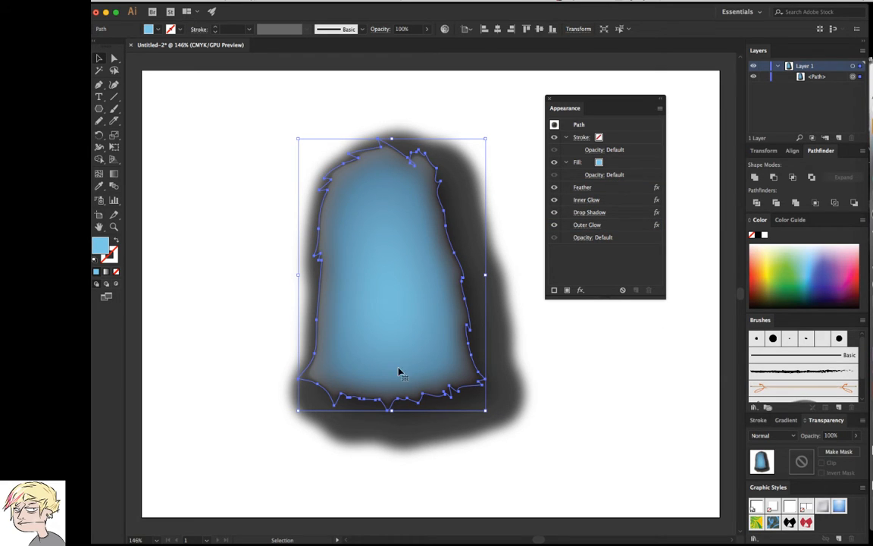
Hide the Inner Glow and Drop Shadow effects, and move Outer Glow above Feather in the effect order
left_click(614, 199)
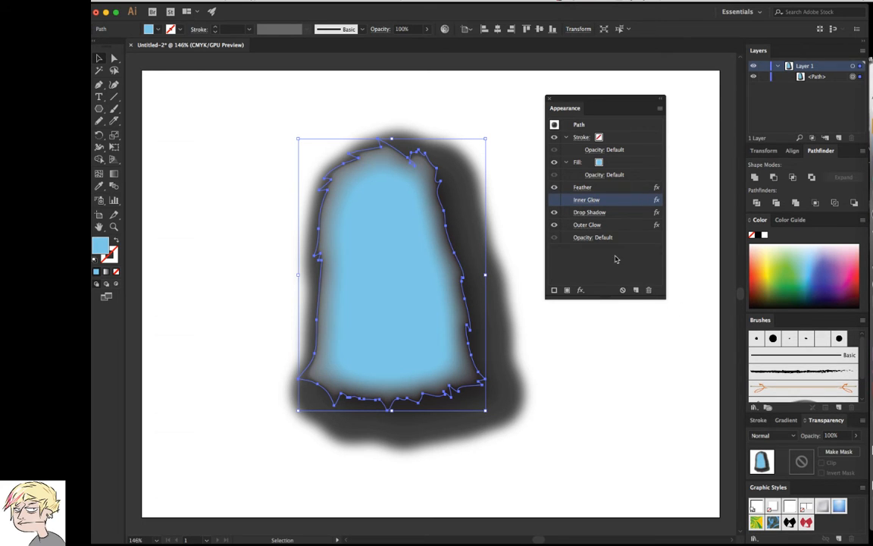
left_click(589, 212)
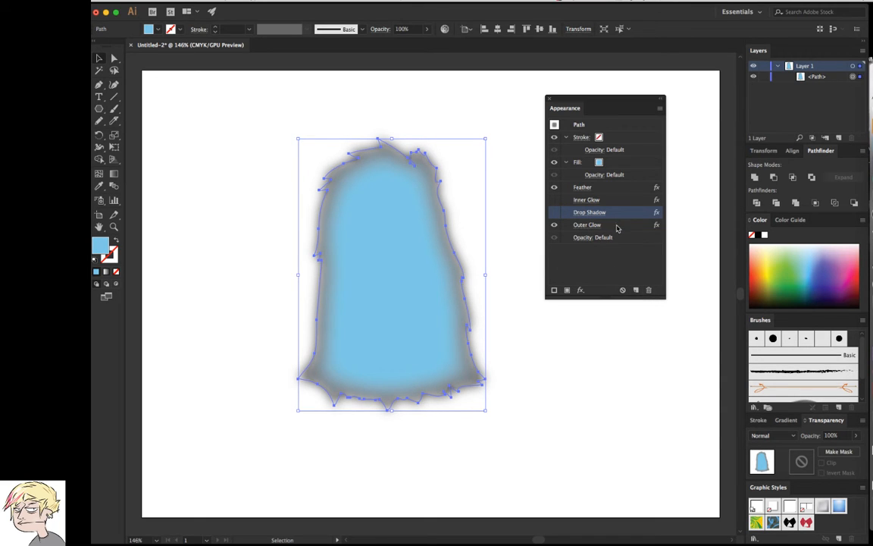
left_click_drag(617, 226, 618, 186)
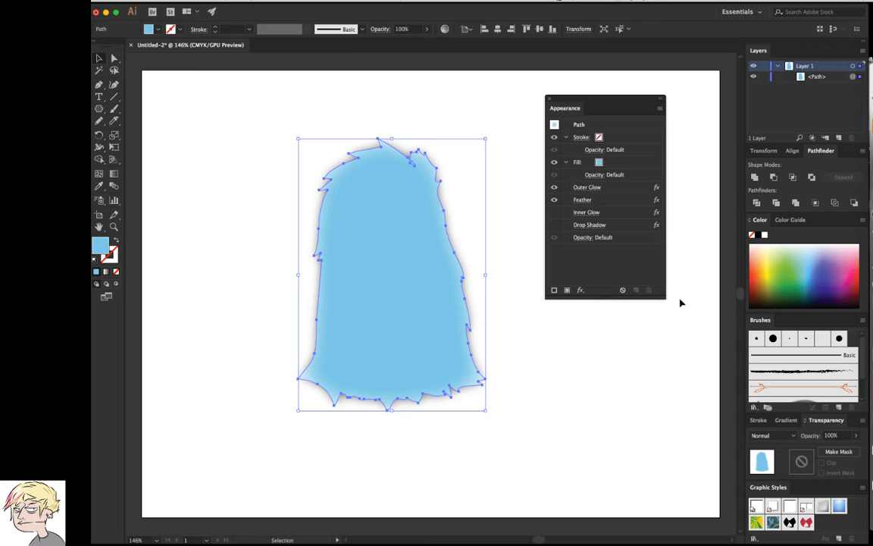
Compare the shape without and with the Feather effect, keep it shown, and show the Inner Glow and Drop Shadow effects
left_click(554, 199)
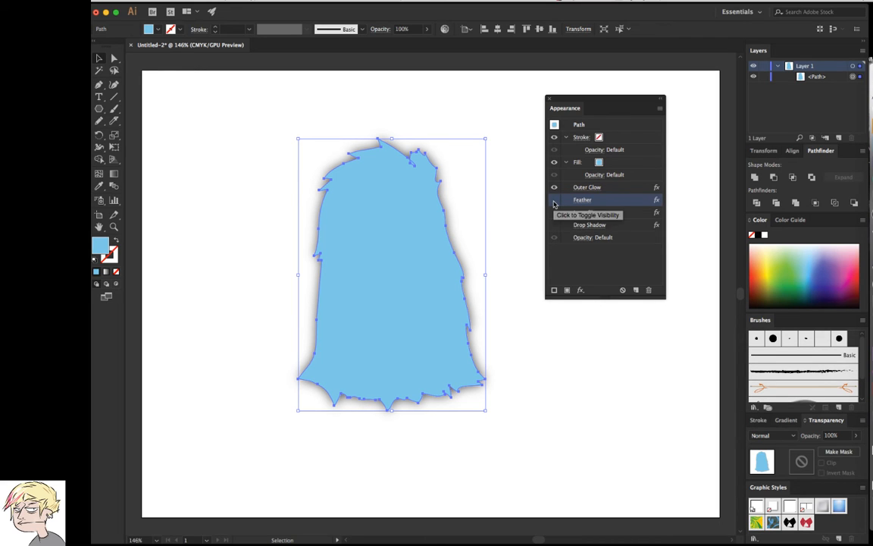
left_click(554, 200)
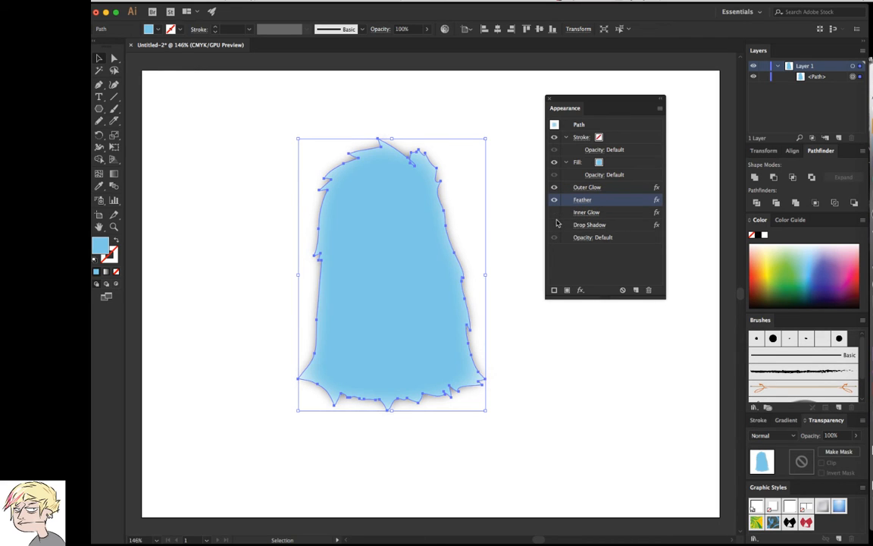
left_click(562, 213)
left_click(554, 226)
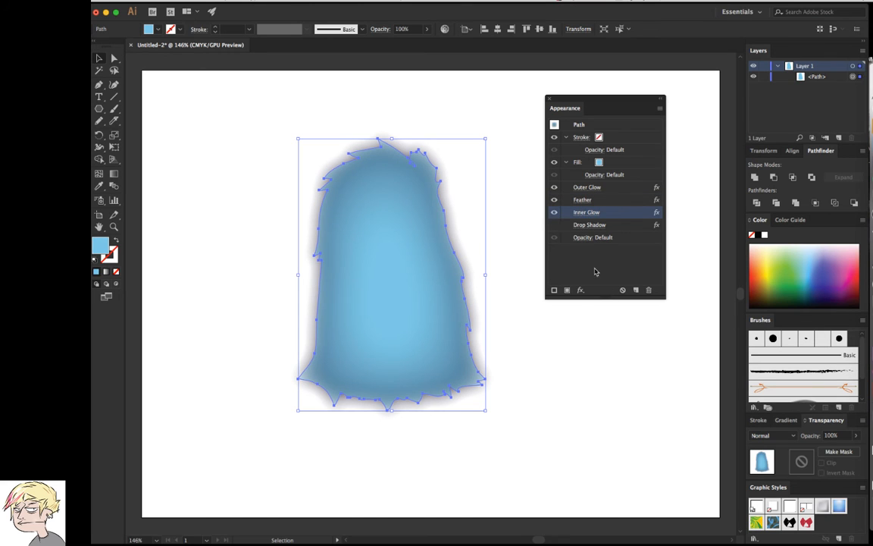
left_click(554, 225)
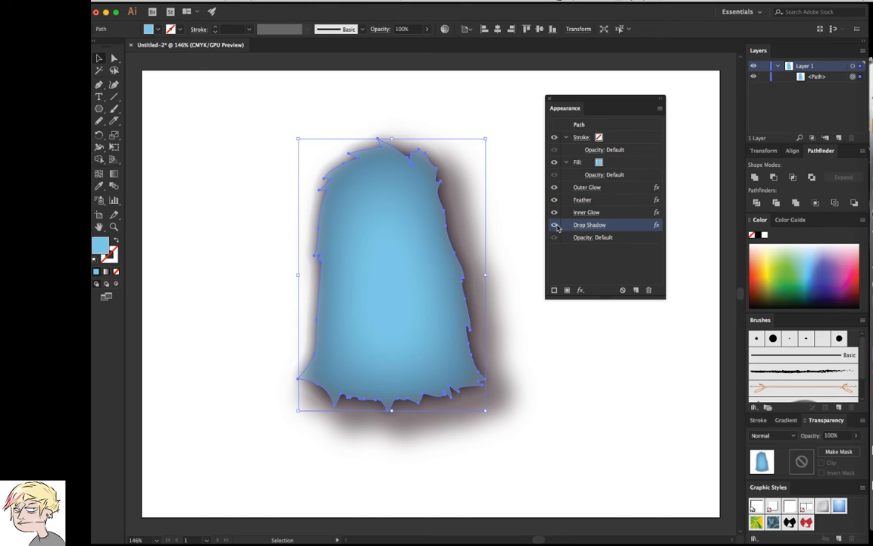
Hide the Outer Glow and Feather effects on the blue furry shape
left_click(554, 188)
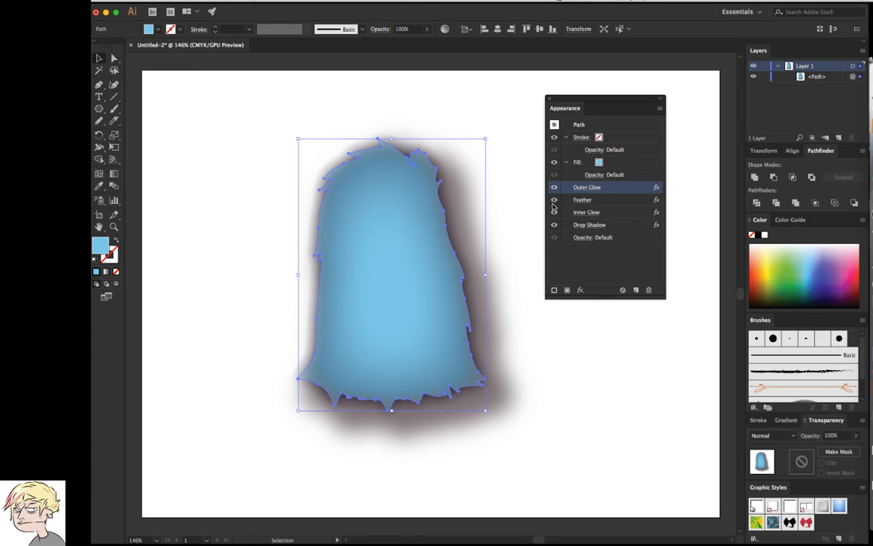
left_click(554, 202)
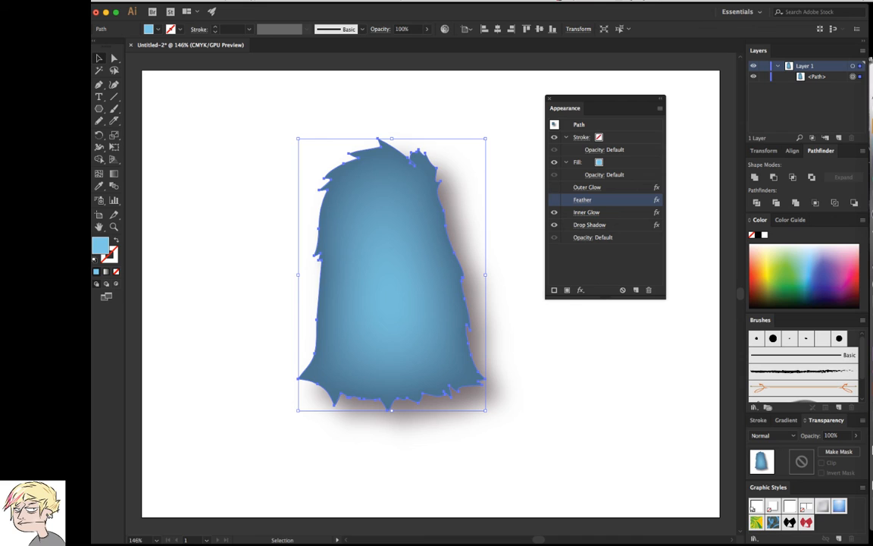
key("shift+F6")
key("shift+F6")
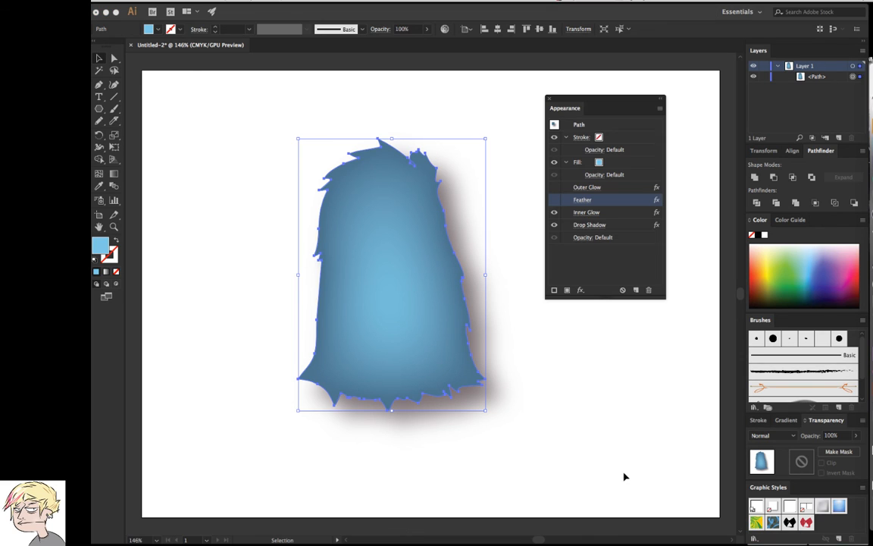